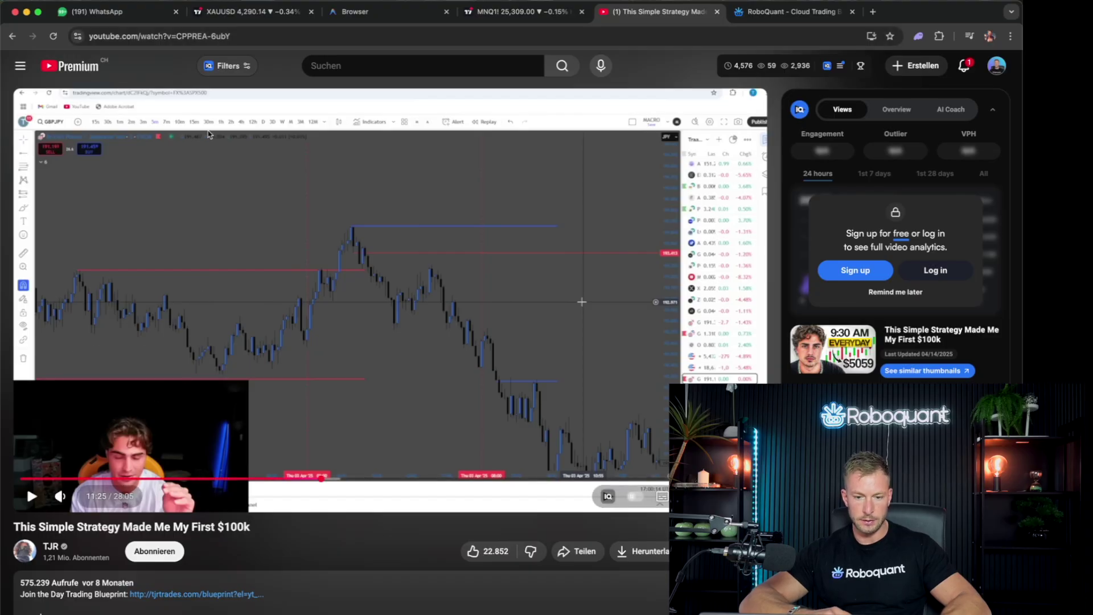
Select the strategy video's URL in the YouTube address bar for copying.
{"action": "left_click", "coordinate": [198, 36]}
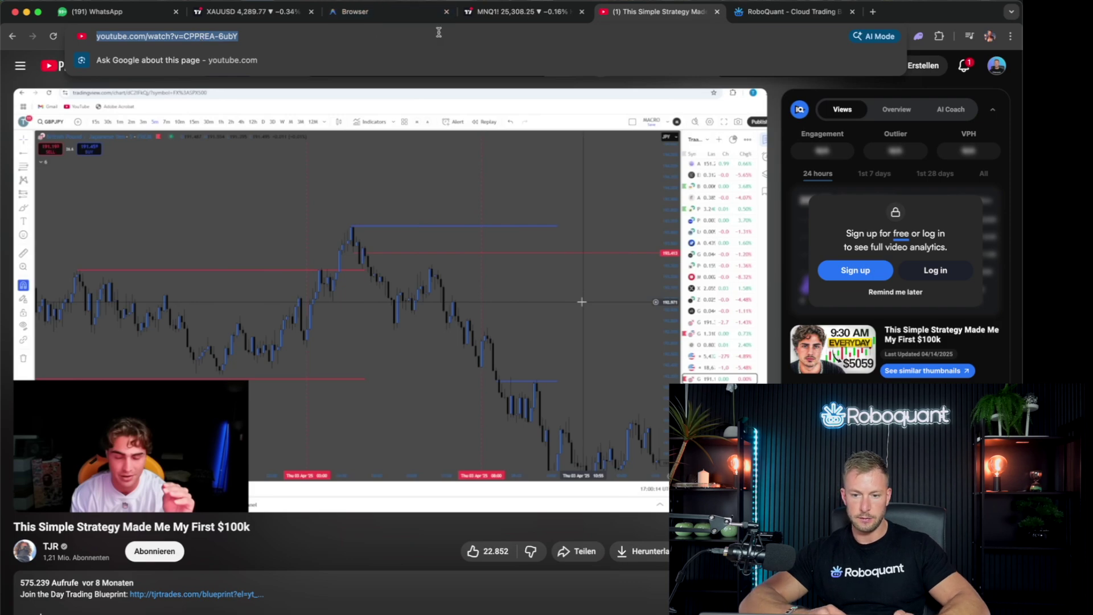
Set the Roboquant assistant to GPT-5.2 high reasoning with a TradingView workspace.
{"action": "left_click", "coordinate": [771, 11]}
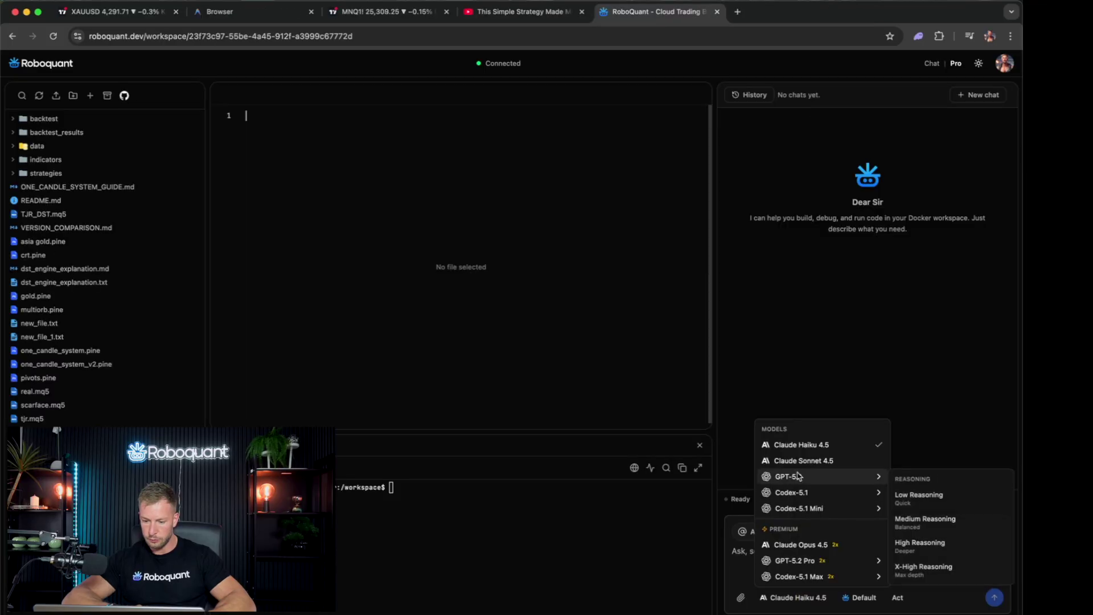
{"action": "mouse_move", "coordinate": [788, 476]}
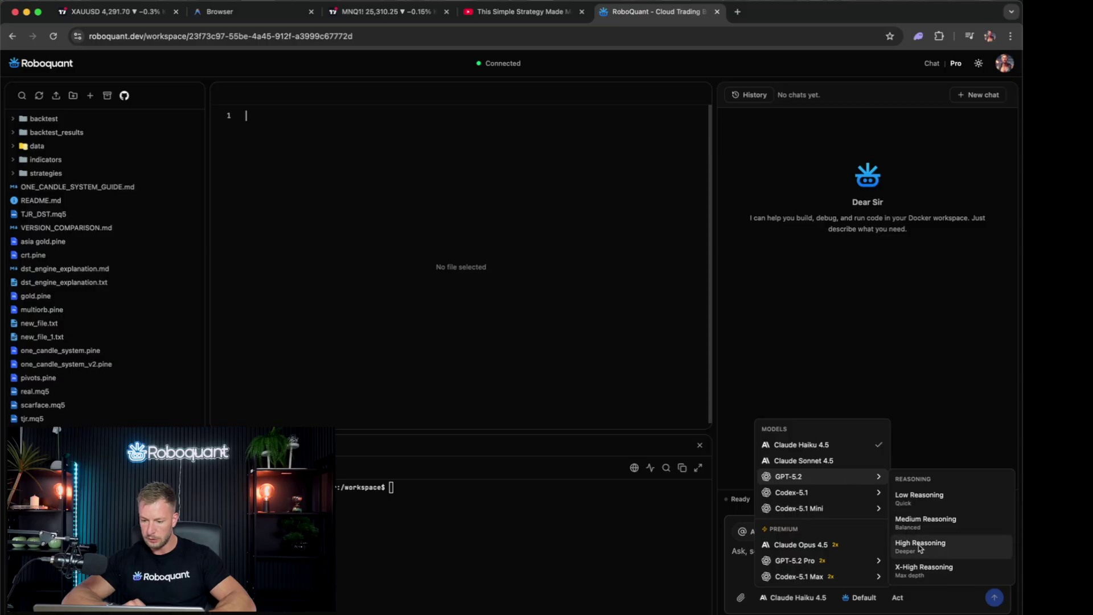
{"action": "left_click", "coordinate": [919, 547]}
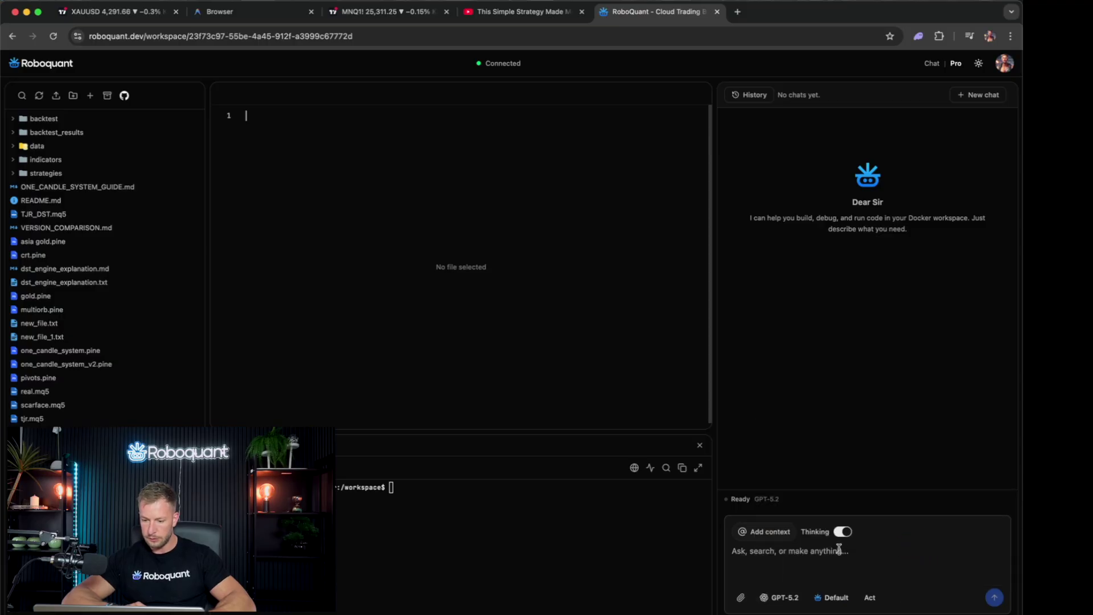
{"action": "left_click", "coordinate": [832, 597]}
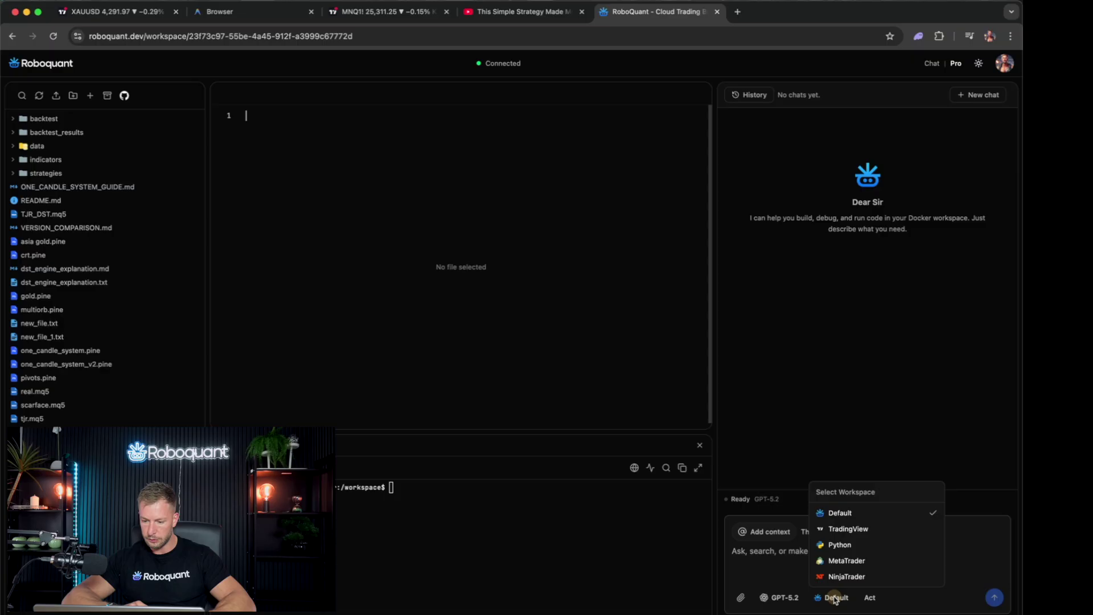
{"action": "left_click", "coordinate": [845, 532]}
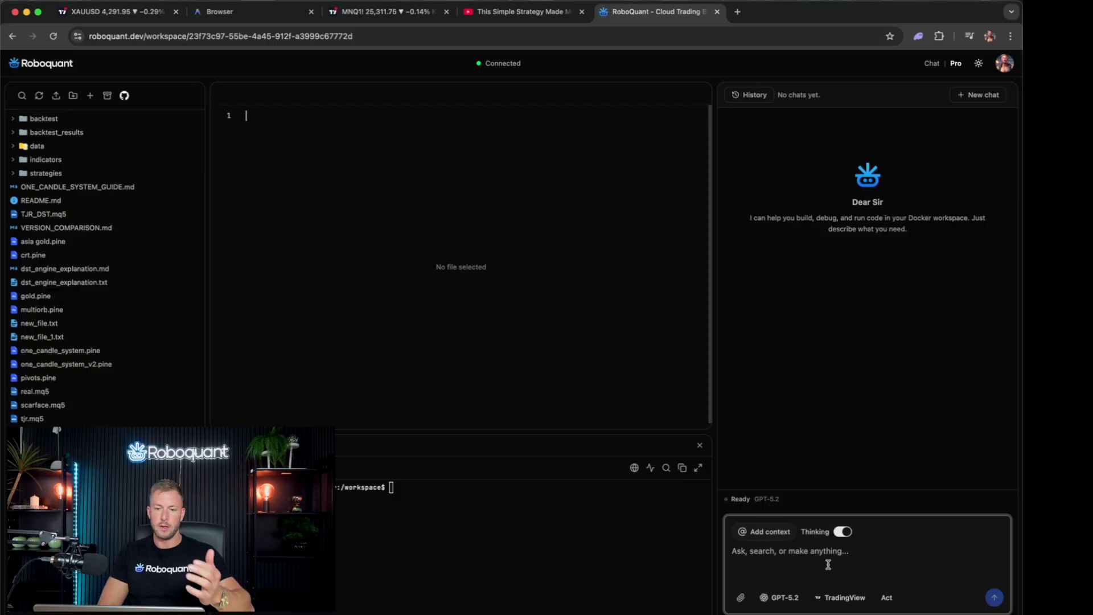
Revisit the YouTube strategy video and return to the Roboquant workspace.
{"action": "left_click", "coordinate": [525, 12]}
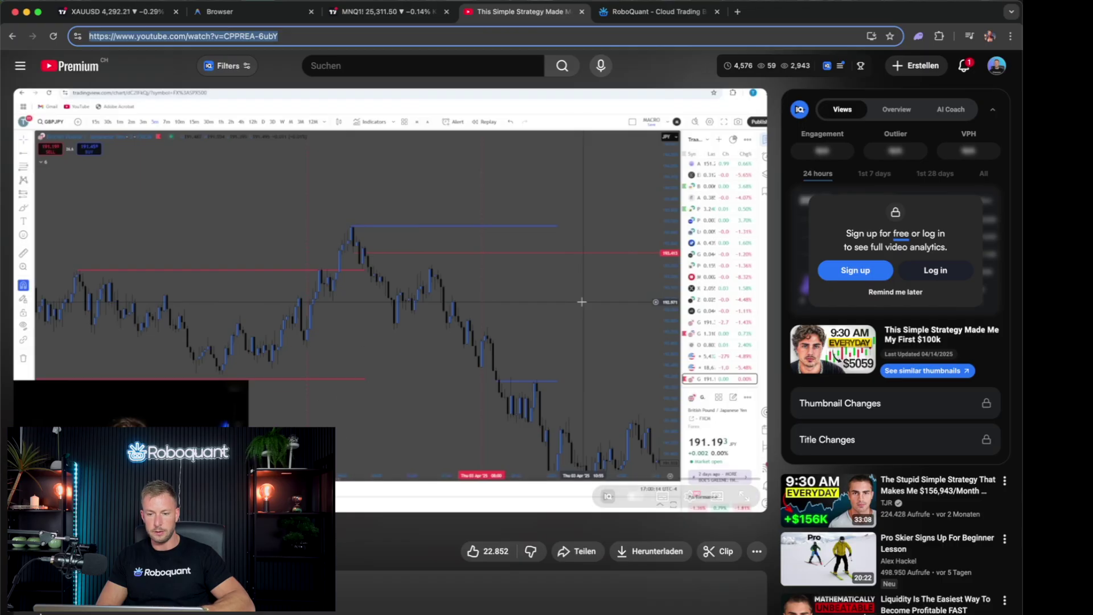
{"action": "left_click", "coordinate": [631, 15]}
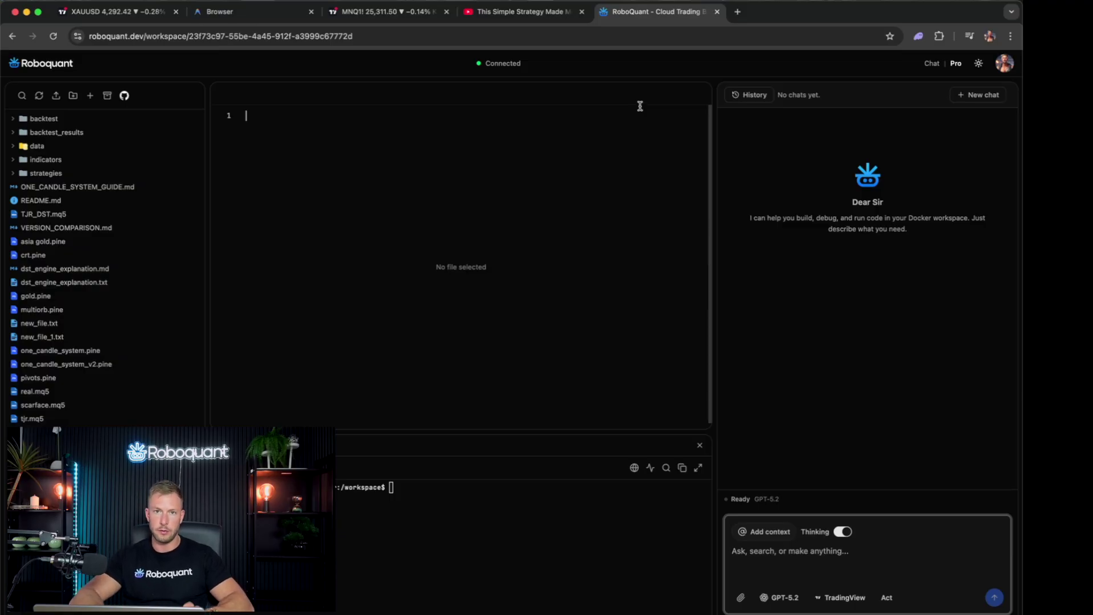
Send the assistant a strategy-building request with the pasted YouTube video link.
{"action": "left_click", "coordinate": [747, 561]}
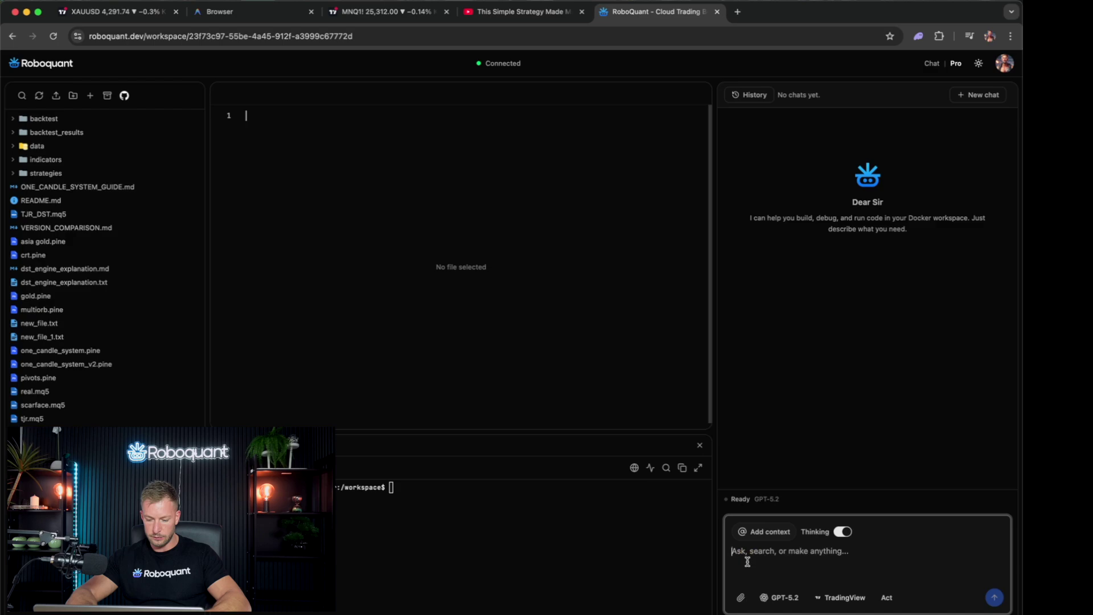
{"action": "type", "text": "please create a pinescript strategy based on this youtube video.  Make sure to study the knowledge base and look for similar str"}
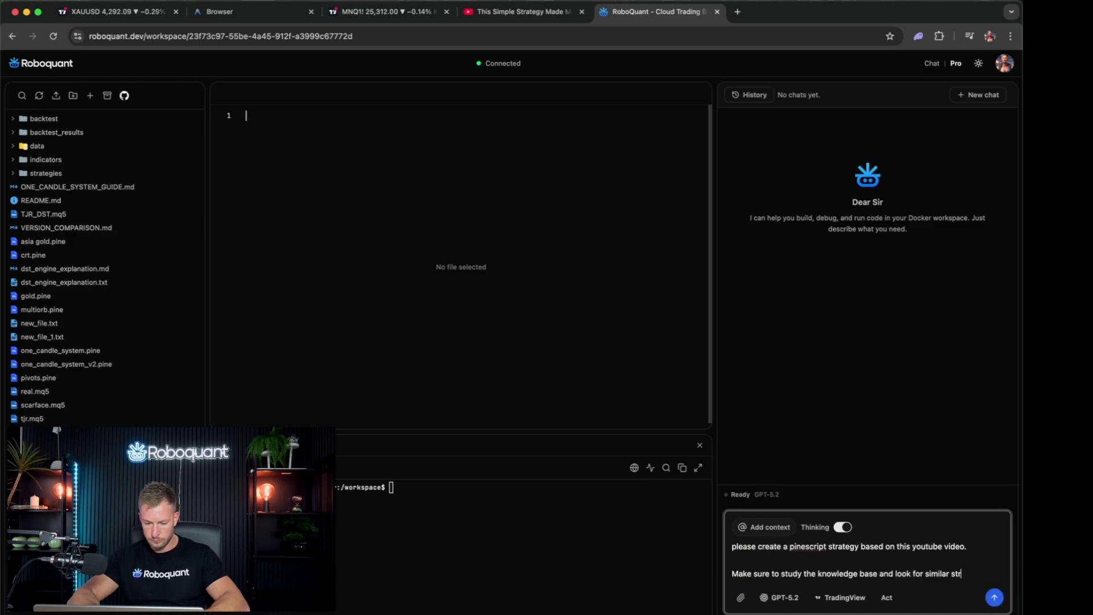
{"action": "type", "text": "ategies. Also make sure to use the knowledge base so you know how to make all the visualisations."}
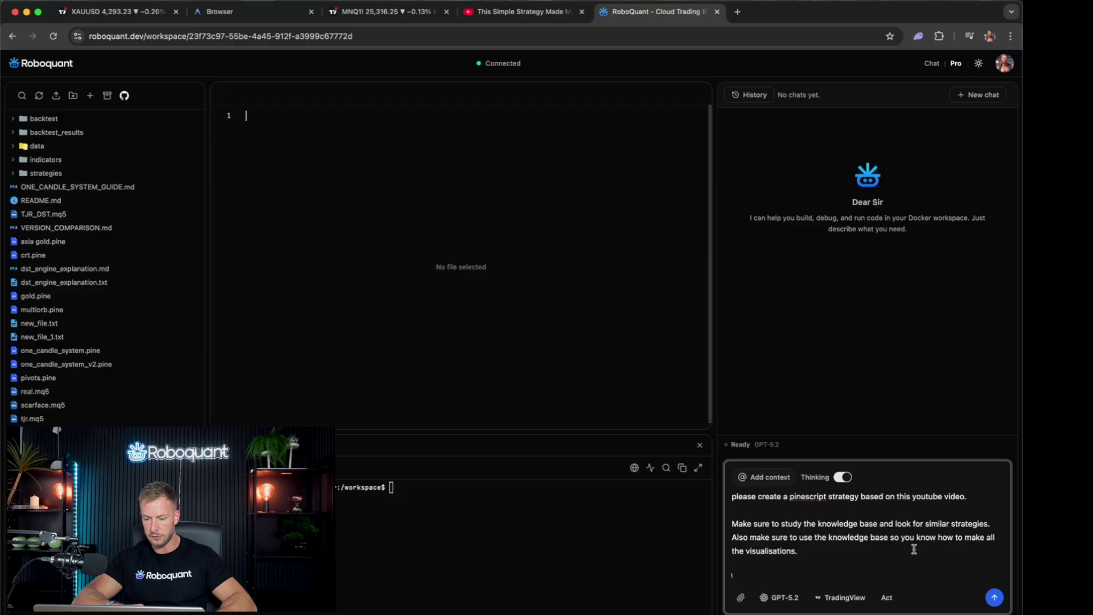
{"action": "type", "text": "https://www.youtube.com/watch?v=CPPREA-6ubY"}
{"action": "key", "text": "Return"}
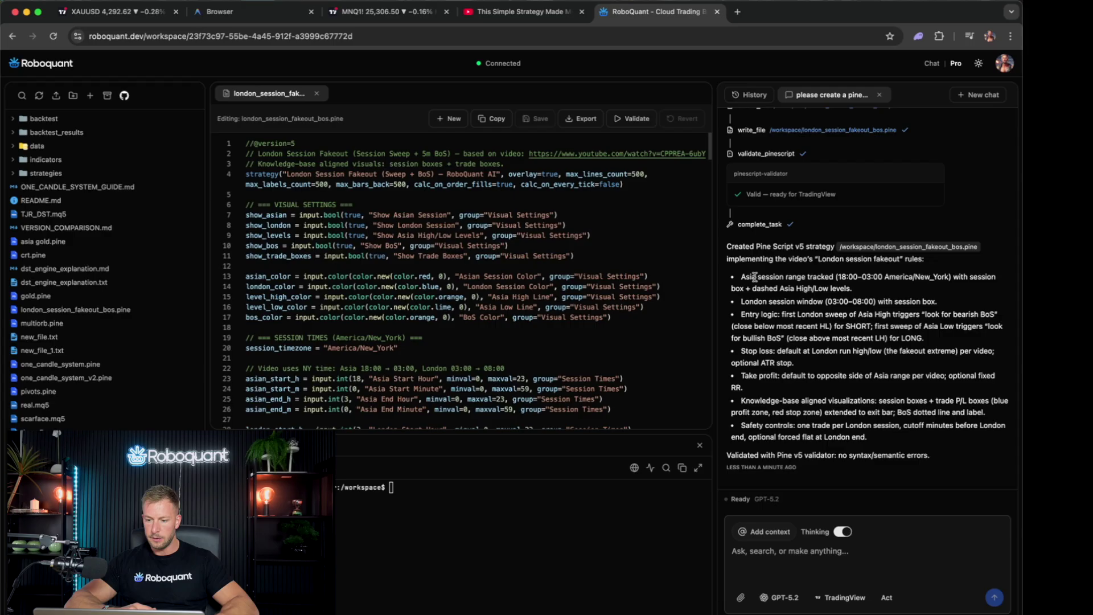
{"action": "scroll", "coordinate": [779, 335], "scroll_direction": "up", "scroll_amount": 1}
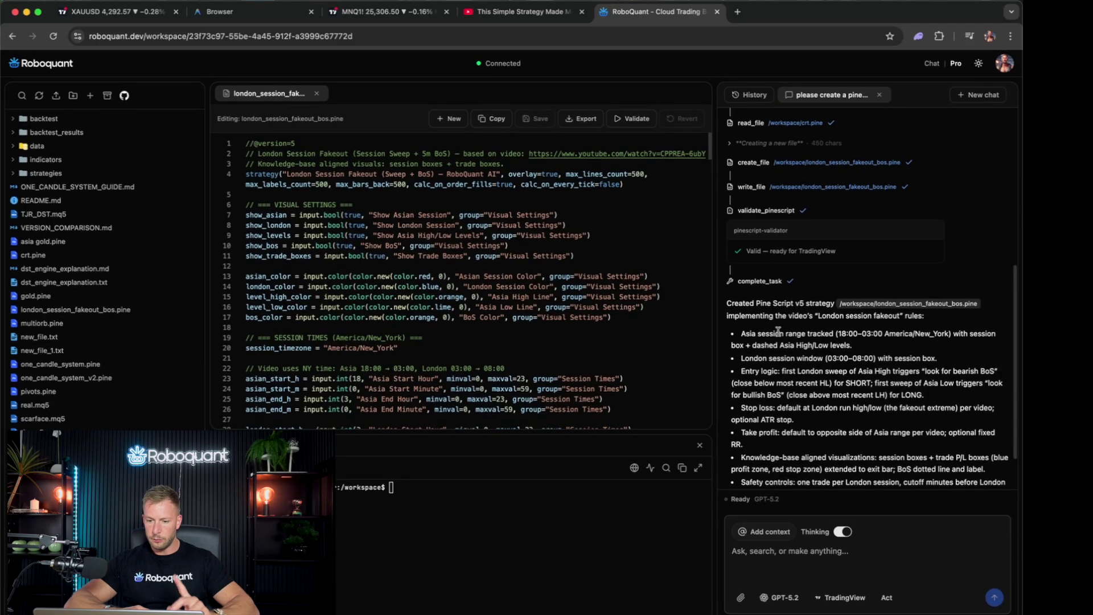
{"action": "scroll", "coordinate": [779, 335], "scroll_direction": "up", "scroll_amount": 1}
{"action": "scroll", "coordinate": [778, 335], "scroll_direction": "up", "scroll_amount": 1}
{"action": "scroll", "coordinate": [779, 335], "scroll_direction": "up", "scroll_amount": 2}
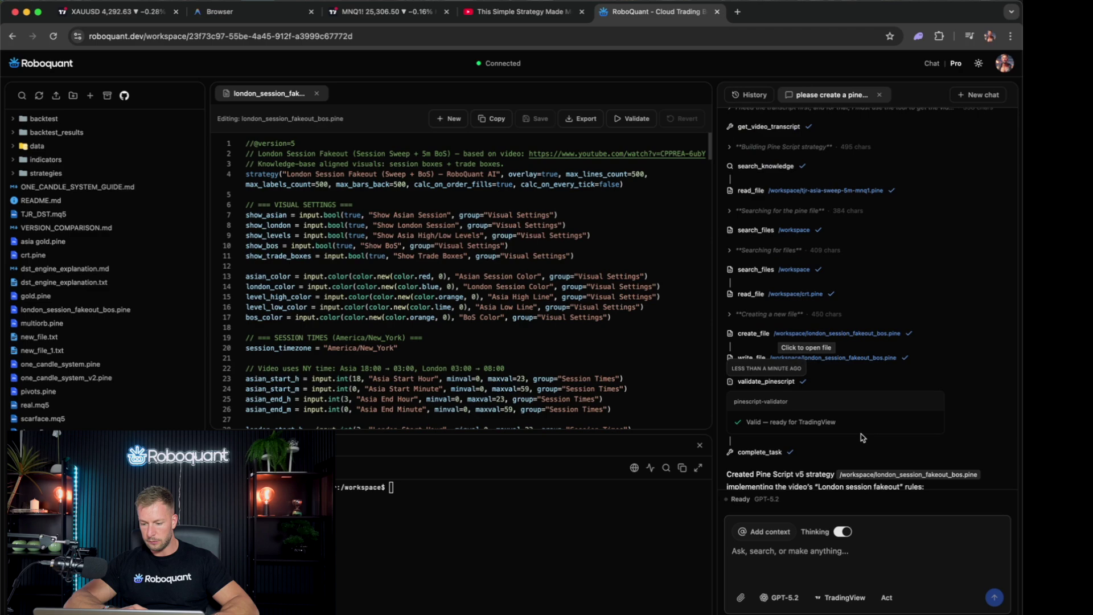
{"action": "left_click", "coordinate": [888, 601]}
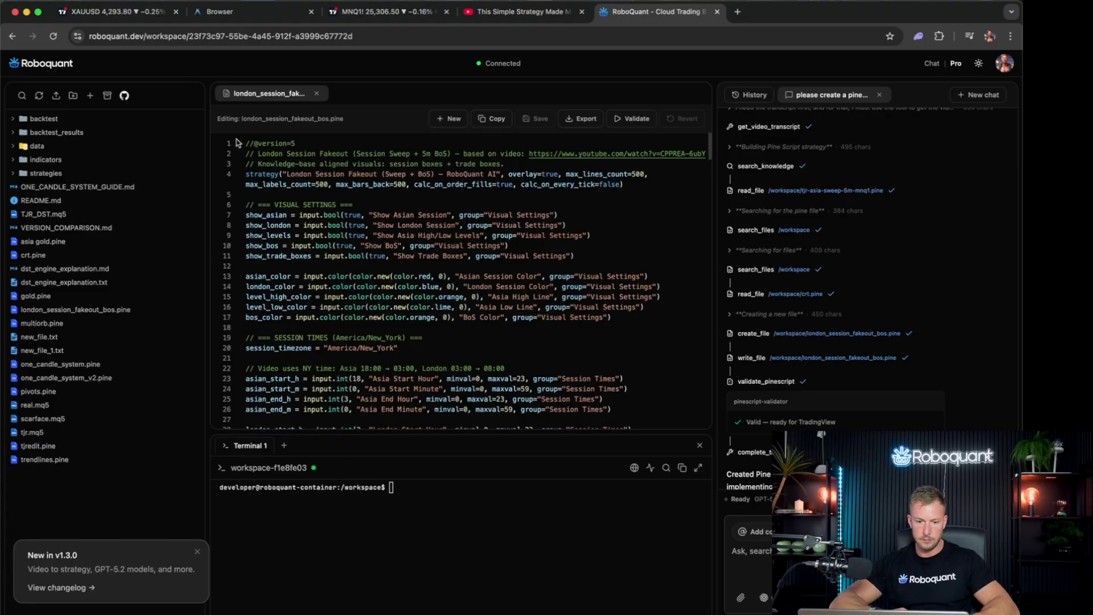
Select the whole generated strategy file and switch to the MNQ1! TradingView chart.
{"action": "left_click_drag", "start_coordinate": [247, 144], "coordinate": [476, 366]}
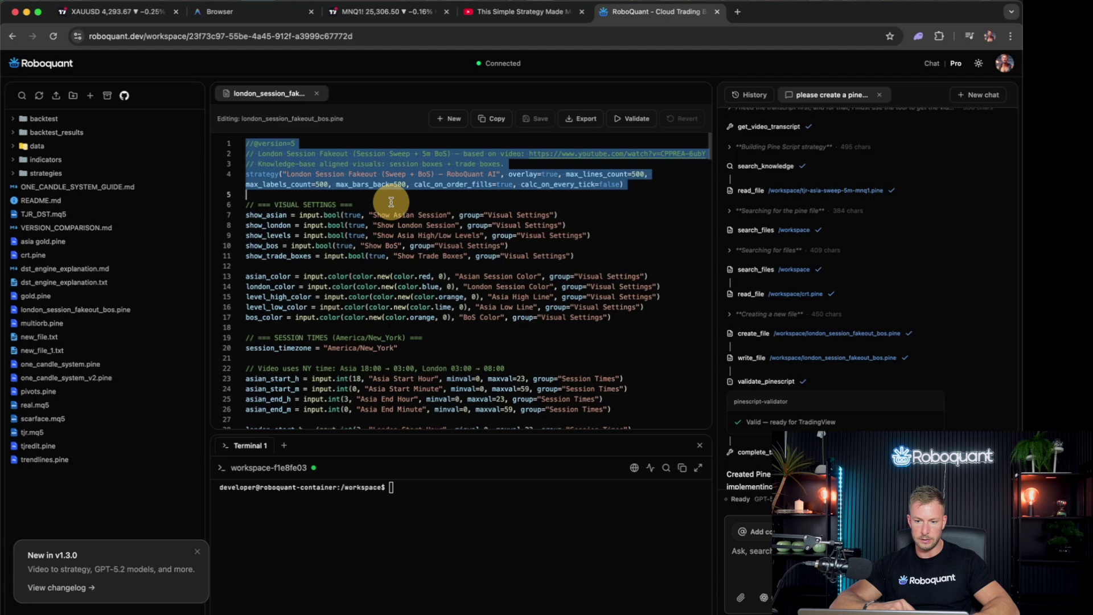
{"action": "key", "text": "super+a"}
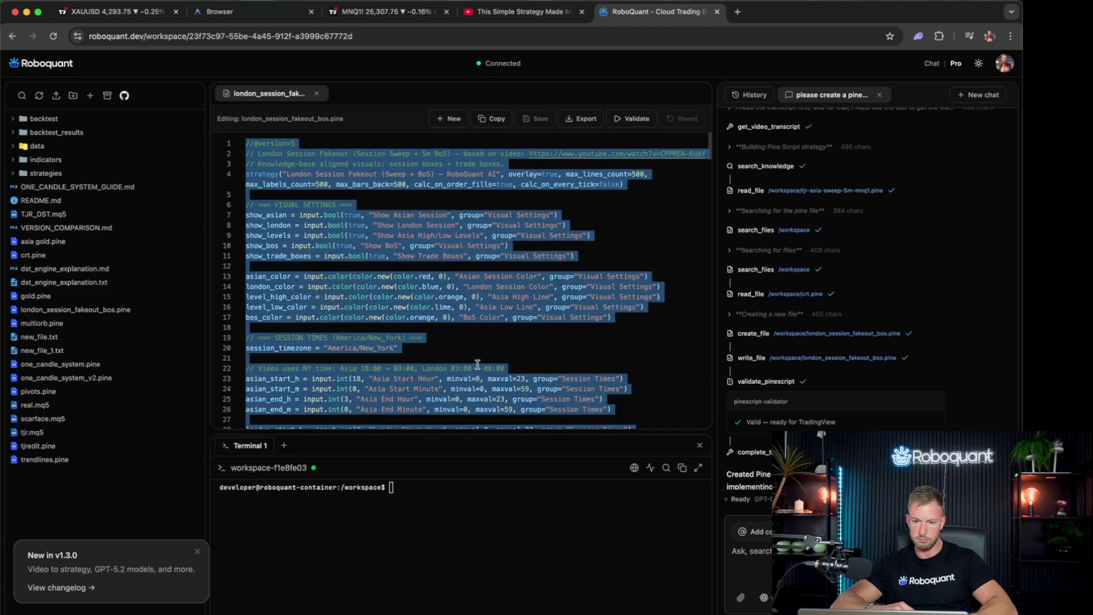
{"action": "left_click", "coordinate": [384, 12]}
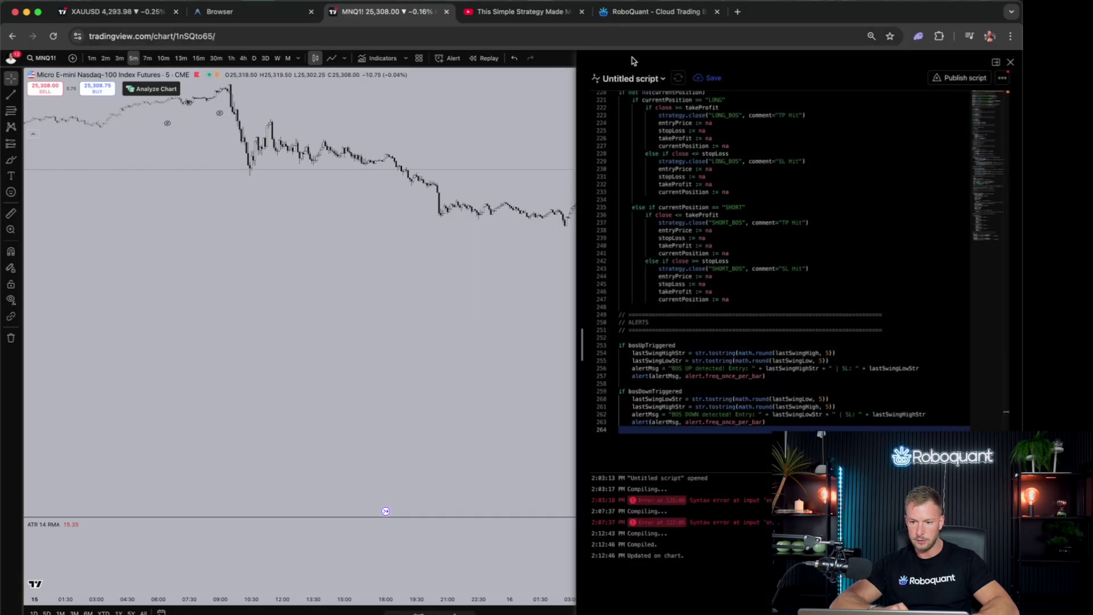
Replace a new Pine strategy template with the generated code and add it to the chart.
{"action": "left_click", "coordinate": [663, 79]}
{"action": "mouse_move", "coordinate": [620, 174]}
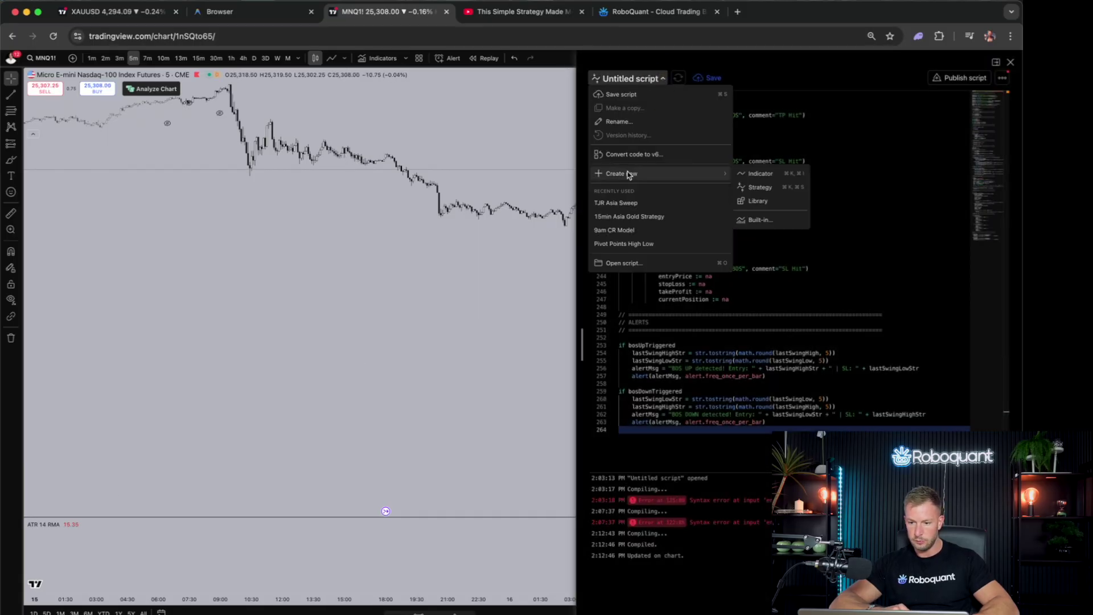
{"action": "left_click", "coordinate": [760, 188]}
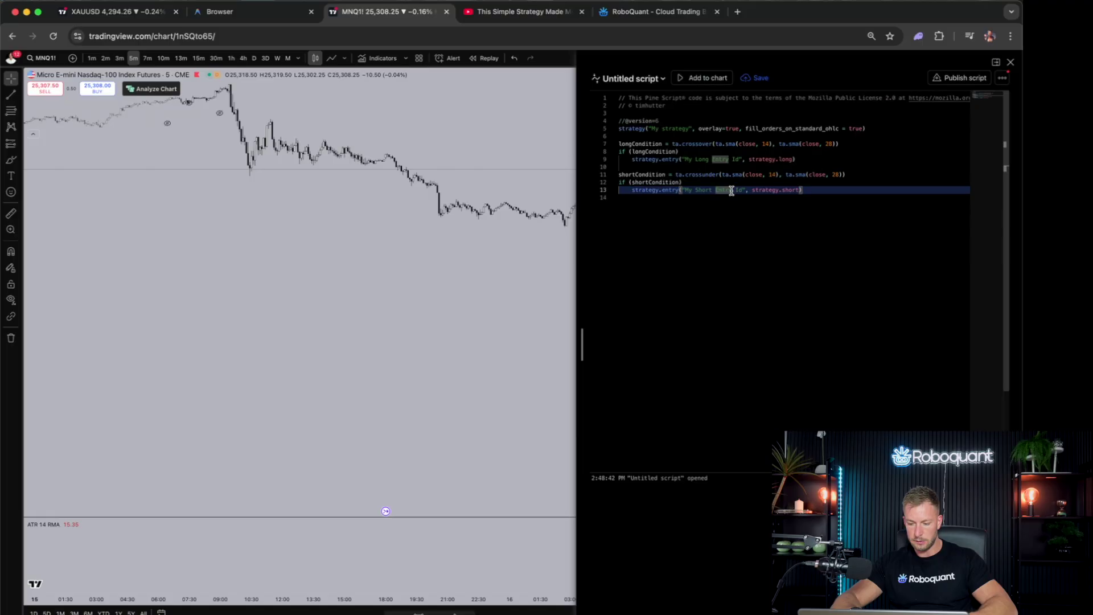
{"action": "key", "text": "super+a"}
{"action": "key", "text": "BackSpace"}
{"action": "key", "text": "super+v"}
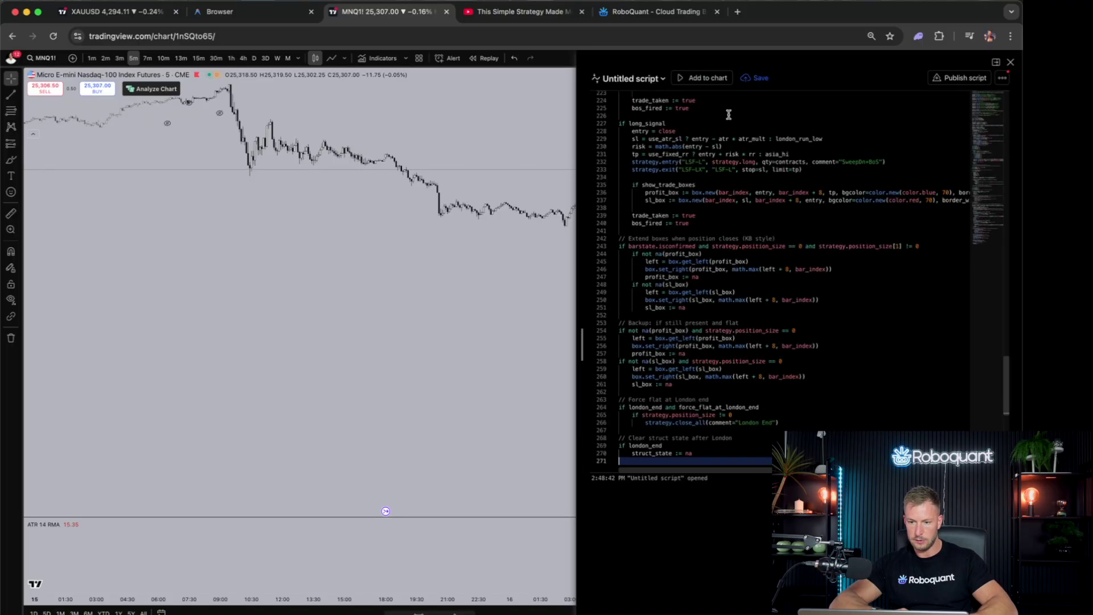
{"action": "left_click", "coordinate": [703, 78]}
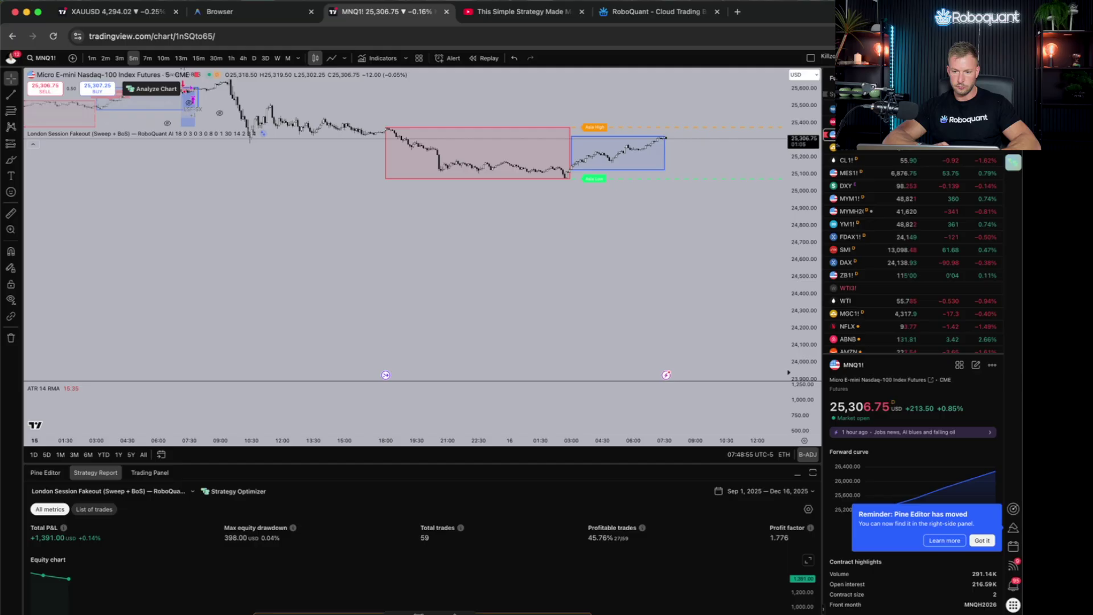
Zoom and pan the chart to inspect a London session sweep trade in detail.
{"action": "mouse_move", "coordinate": [350, 444]}
{"action": "left_mouse_down"}
{"action": "mouse_move", "coordinate": [606, 440]}
{"action": "mouse_move", "coordinate": [578, 397]}
{"action": "mouse_move", "coordinate": [732, 177]}
{"action": "left_mouse_up"}
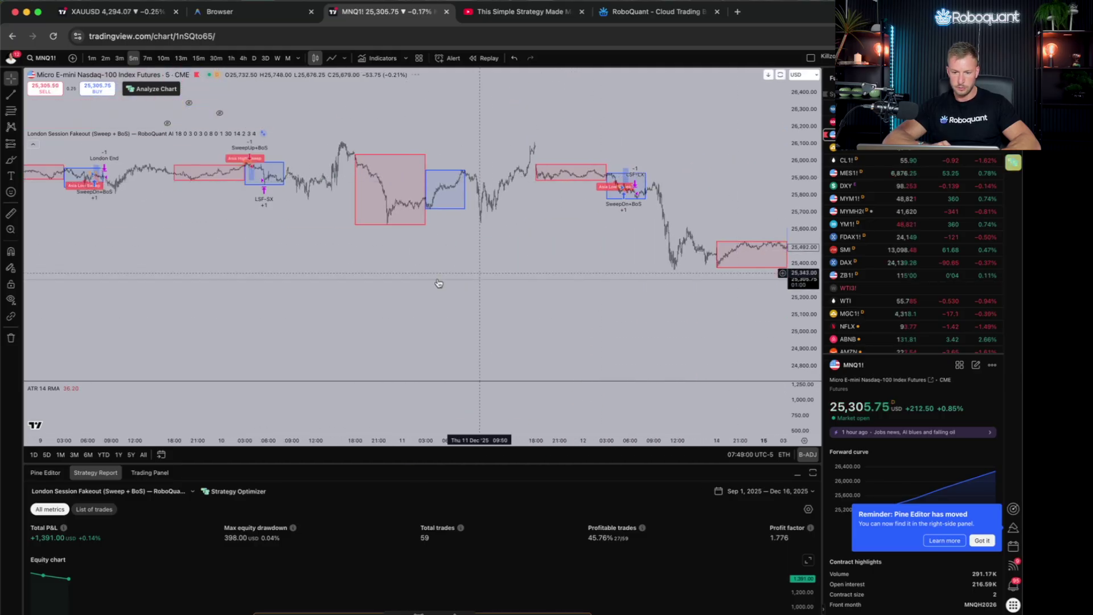
{"action": "left_click_drag", "start_coordinate": [439, 280], "coordinate": [658, 278]}
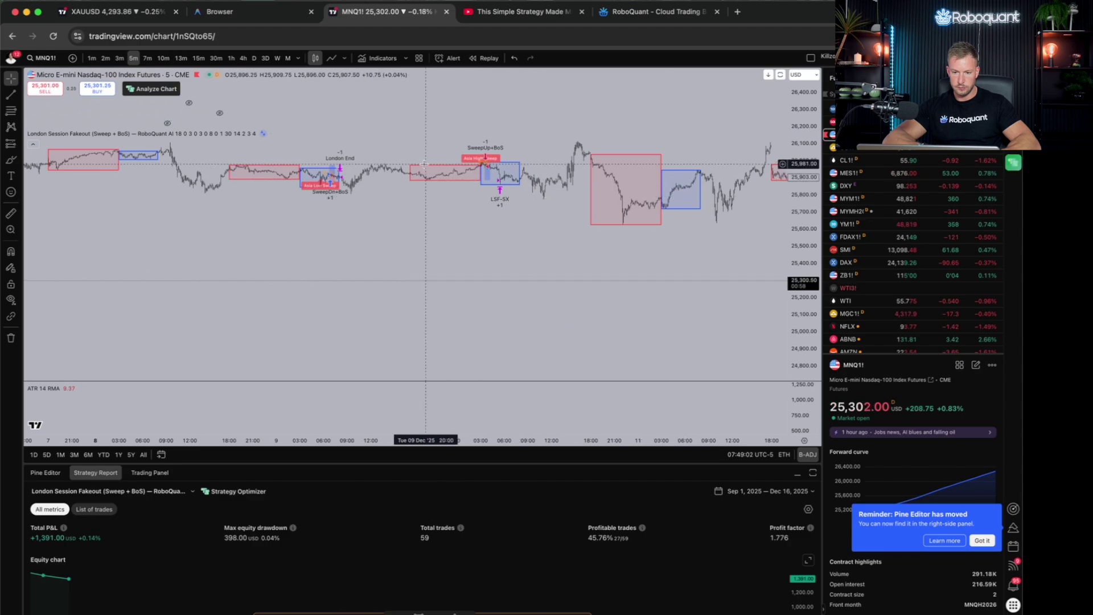
{"action": "left_click_drag", "start_coordinate": [602, 122], "coordinate": [739, 122]}
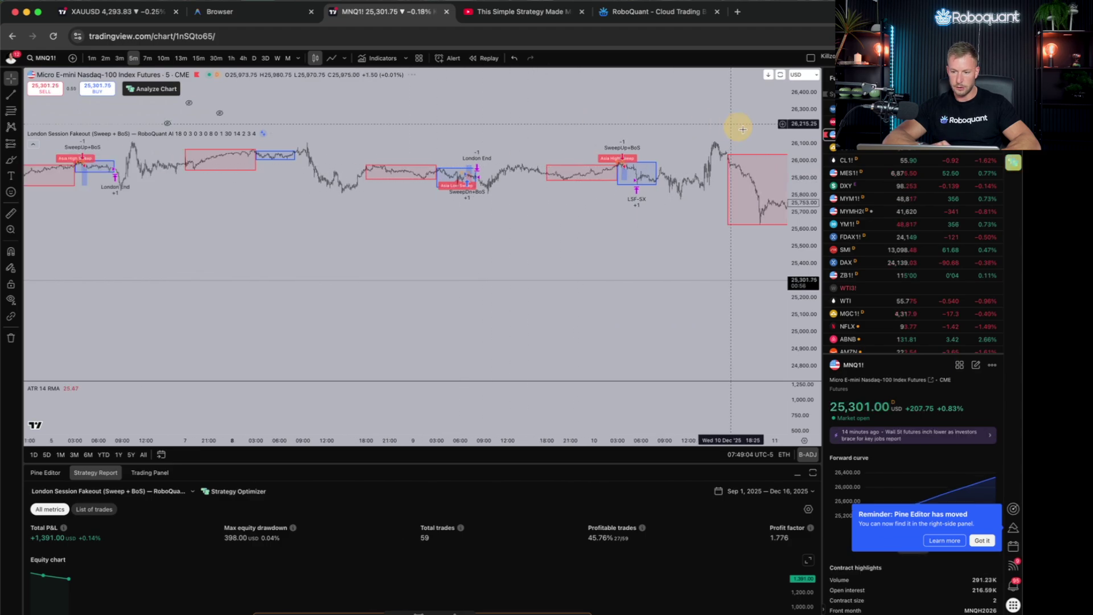
{"action": "left_click_drag", "start_coordinate": [654, 183], "coordinate": [612, 354]}
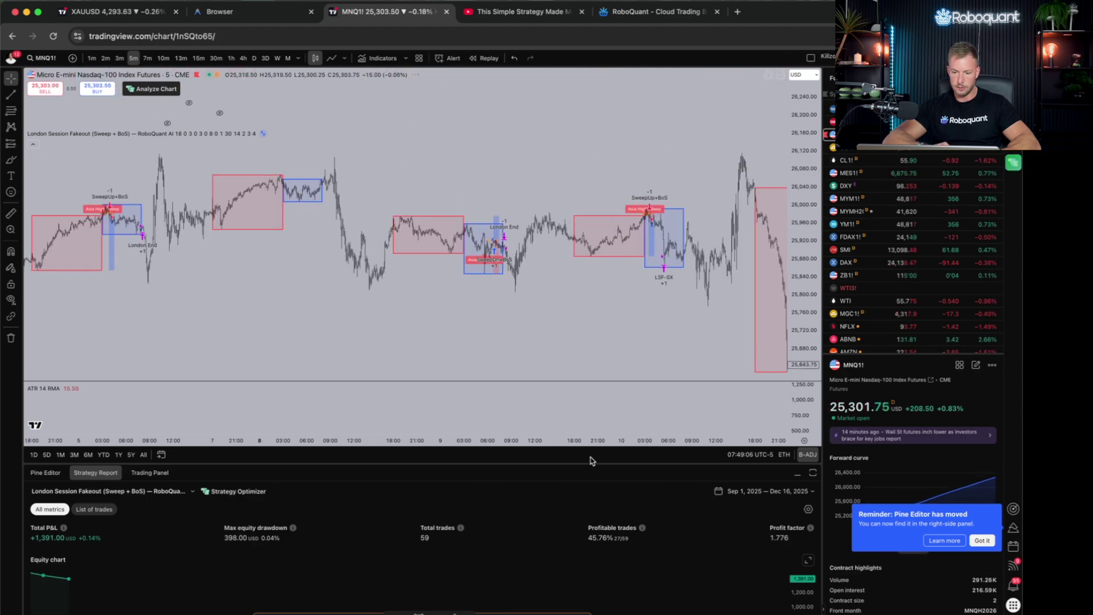
{"action": "left_click_drag", "start_coordinate": [629, 441], "coordinate": [276, 433]}
{"action": "left_click_drag", "start_coordinate": [320, 310], "coordinate": [575, 310]}
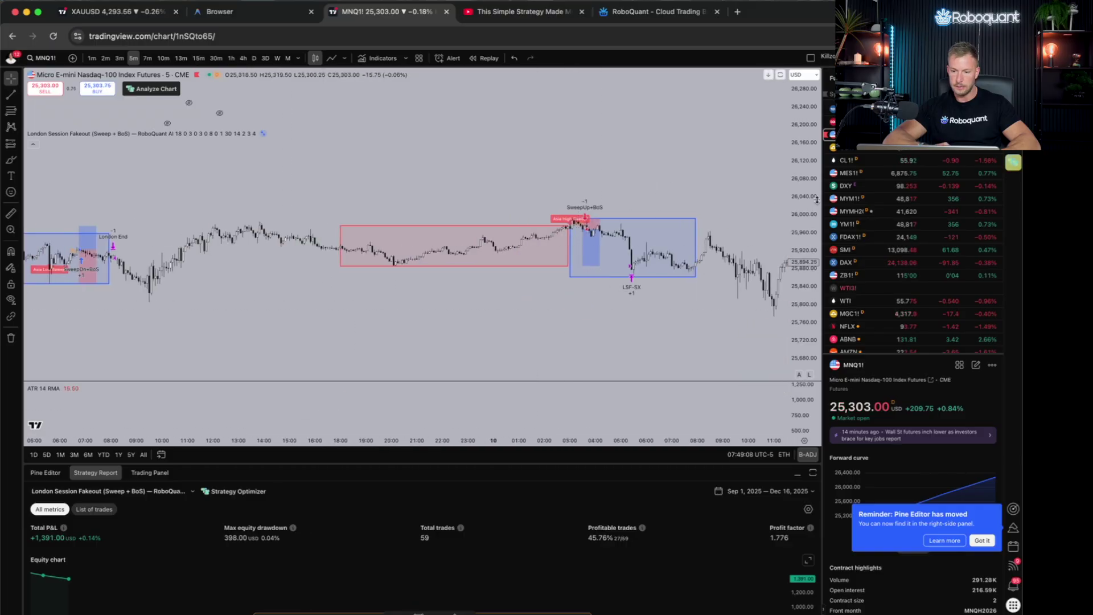
{"action": "left_click_drag", "start_coordinate": [803, 321], "coordinate": [801, 159]}
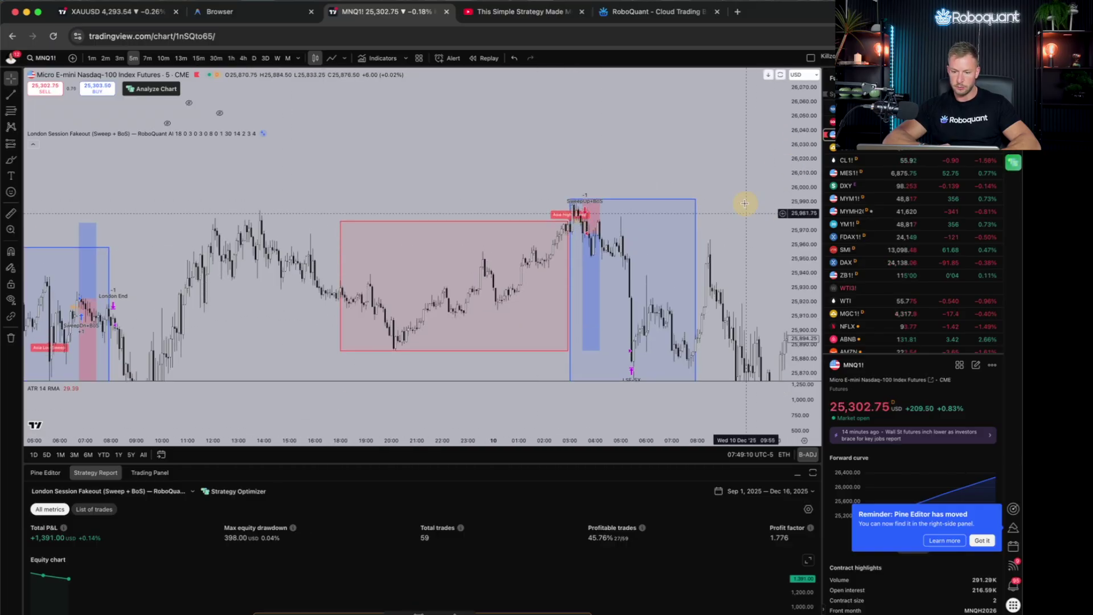
{"action": "mouse_move", "coordinate": [576, 441]}
{"action": "left_mouse_down"}
{"action": "mouse_move", "coordinate": [361, 316]}
{"action": "mouse_move", "coordinate": [589, 371]}
{"action": "left_mouse_up"}
{"action": "left_click_drag", "start_coordinate": [793, 175], "coordinate": [794, 149]}
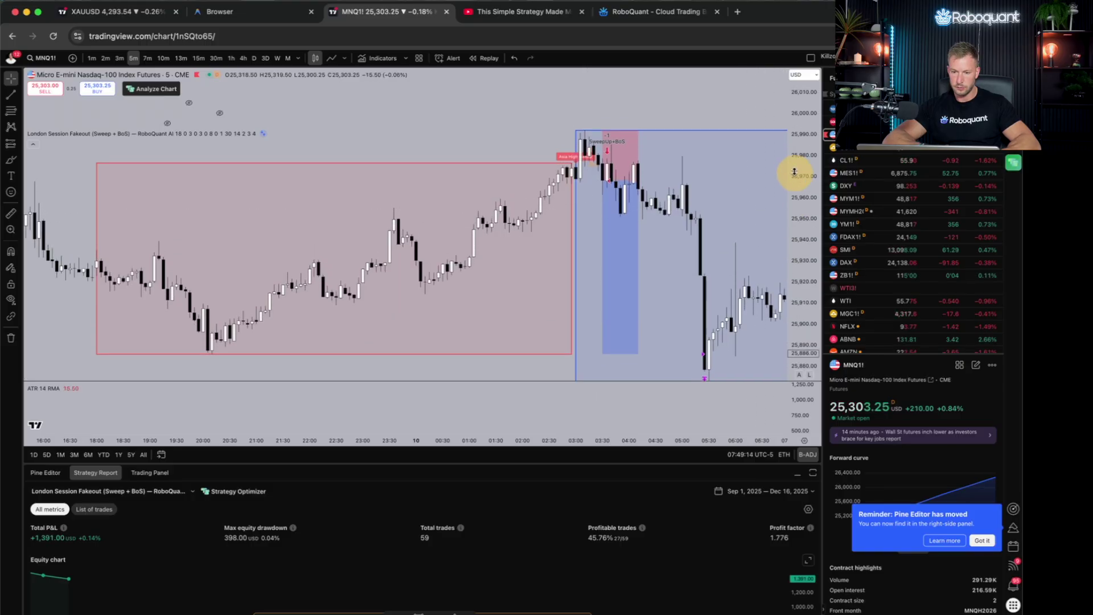
{"action": "left_click_drag", "start_coordinate": [571, 152], "coordinate": [513, 128]}
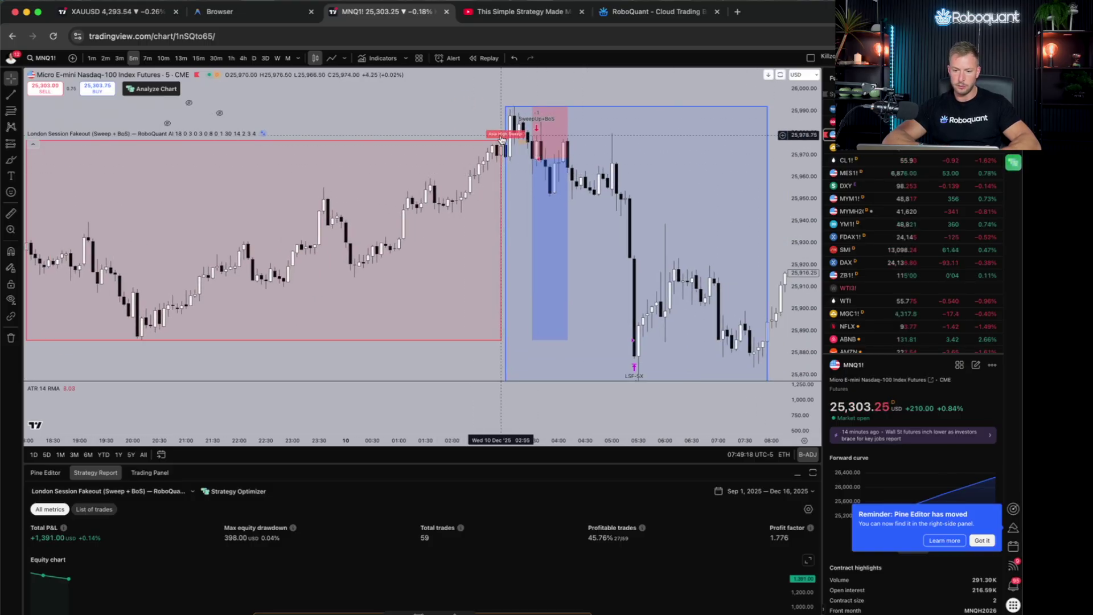
{"action": "scroll", "coordinate": [521, 127], "scroll_direction": "left", "scroll_amount": 5}
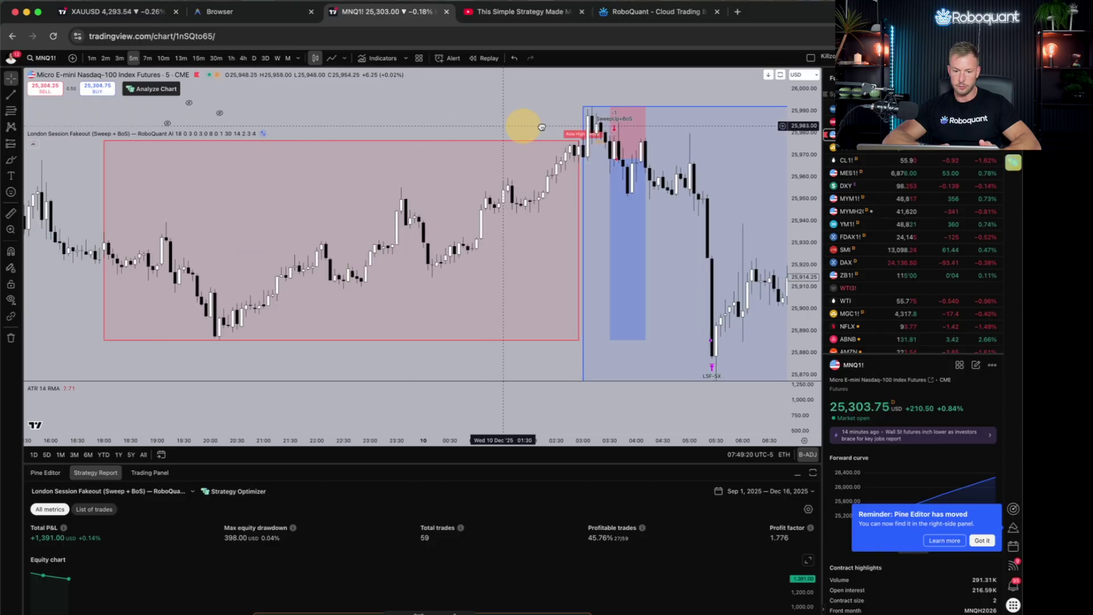
Review neighbouring session trades and hide the watchlist panel to widen the chart.
{"action": "left_click_drag", "start_coordinate": [285, 440], "coordinate": [537, 437]}
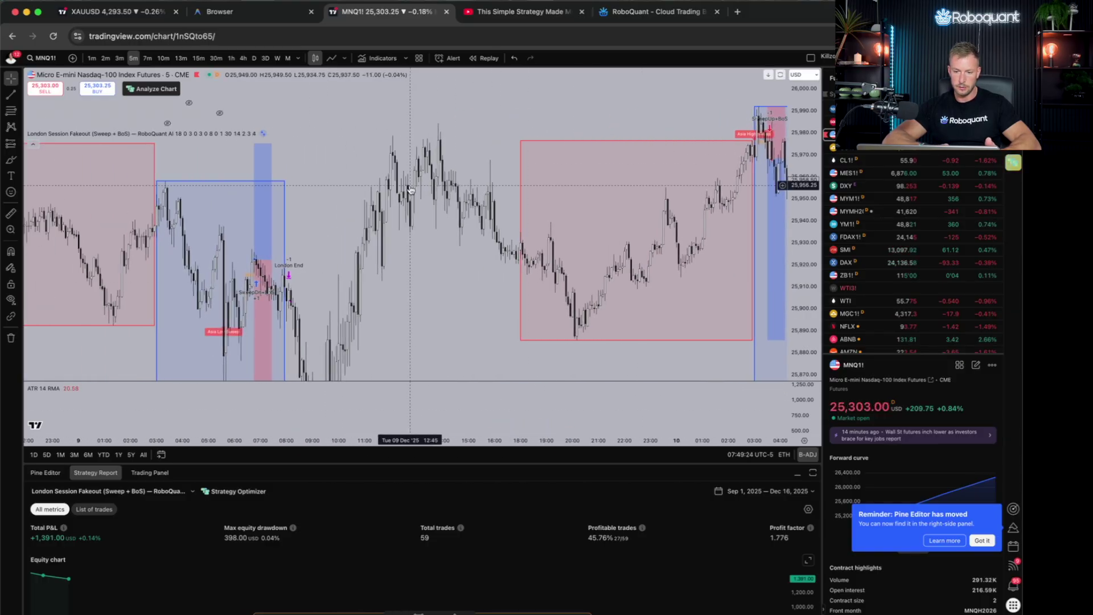
{"action": "left_click_drag", "start_coordinate": [390, 177], "coordinate": [227, 293]}
{"action": "left_click_drag", "start_coordinate": [494, 213], "coordinate": [354, 127]}
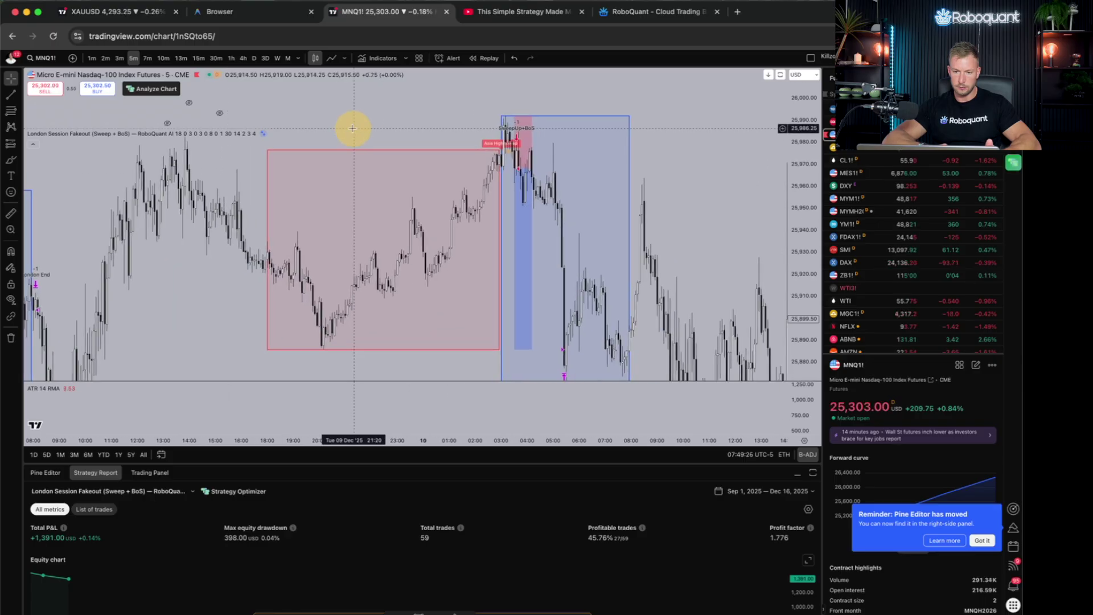
{"action": "left_click", "coordinate": [521, 12]}
{"action": "left_click", "coordinate": [402, 17]}
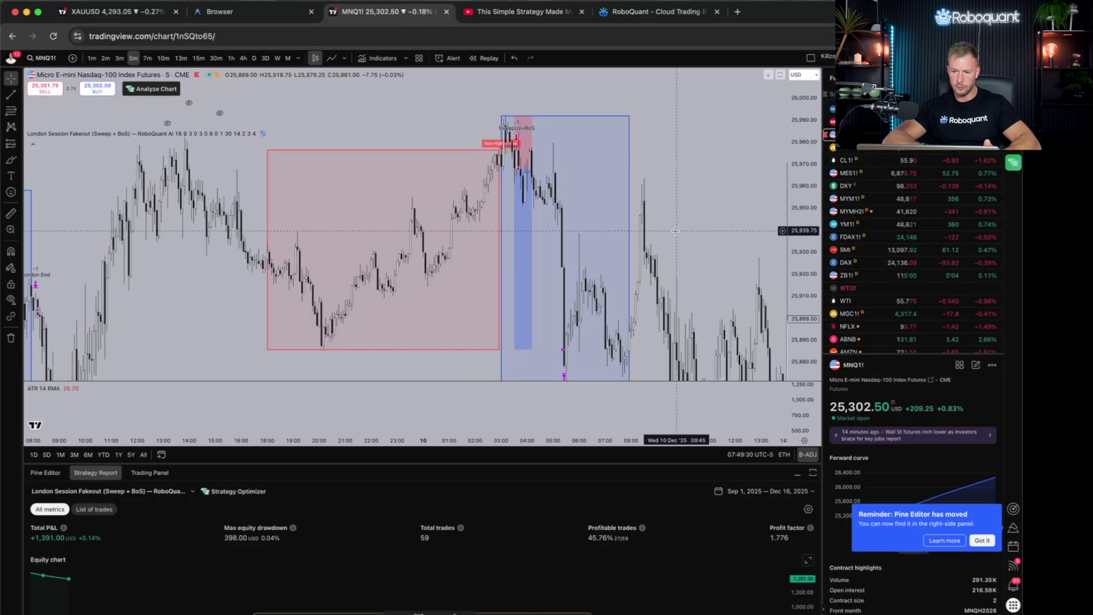
{"action": "left_click_drag", "start_coordinate": [658, 208], "coordinate": [627, 175]}
{"action": "left_click_drag", "start_coordinate": [816, 156], "coordinate": [816, 206]}
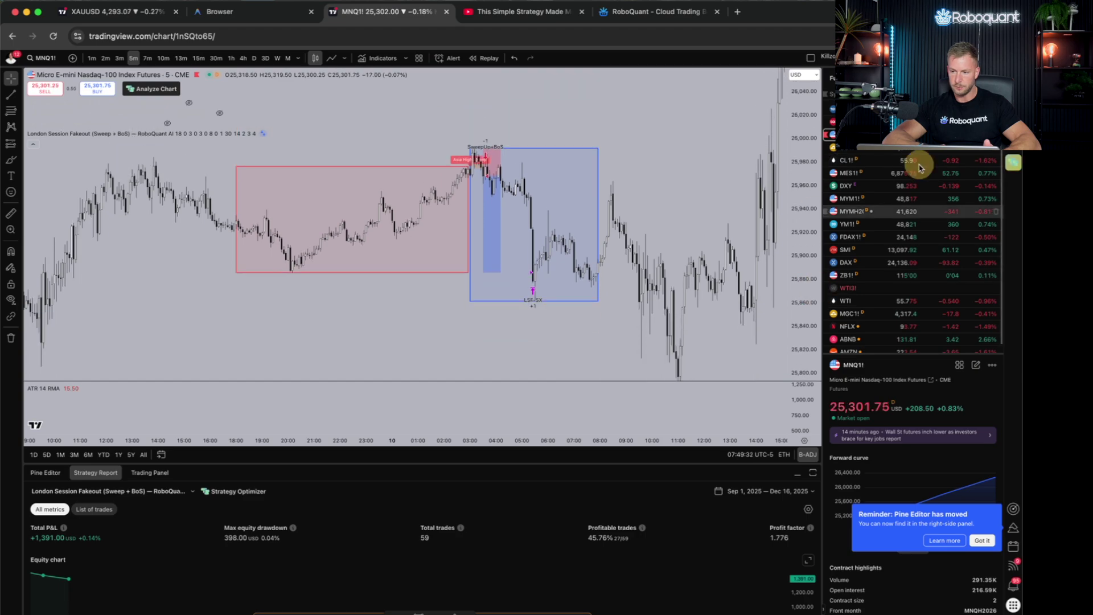
{"action": "left_click", "coordinate": [1013, 78]}
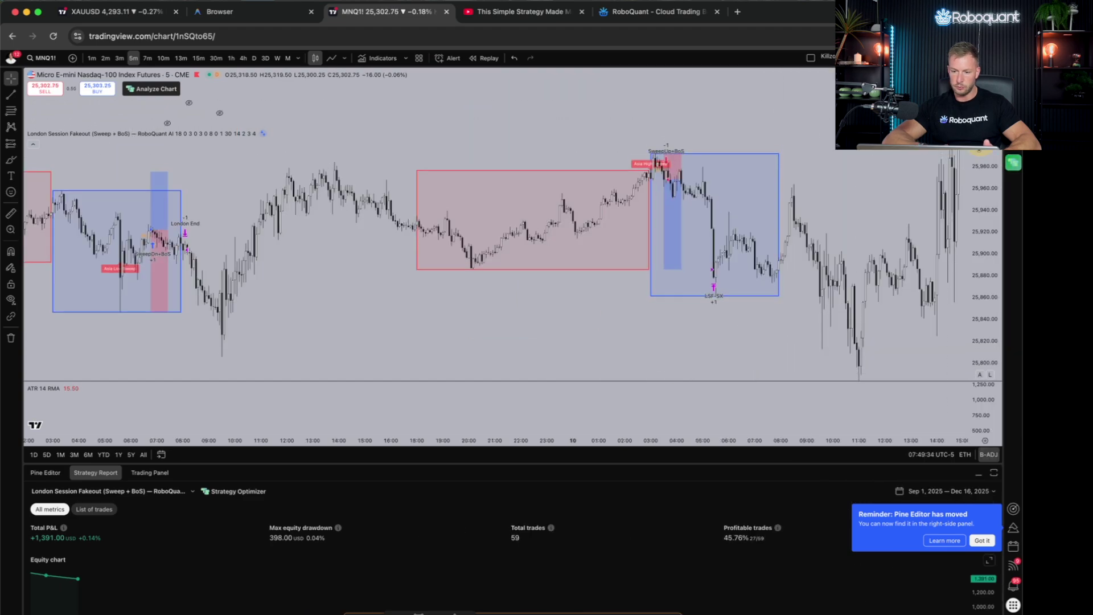
{"action": "left_click_drag", "start_coordinate": [793, 180], "coordinate": [558, 179]}
{"action": "scroll", "coordinate": [559, 180], "scroll_direction": "right", "scroll_amount": 3}
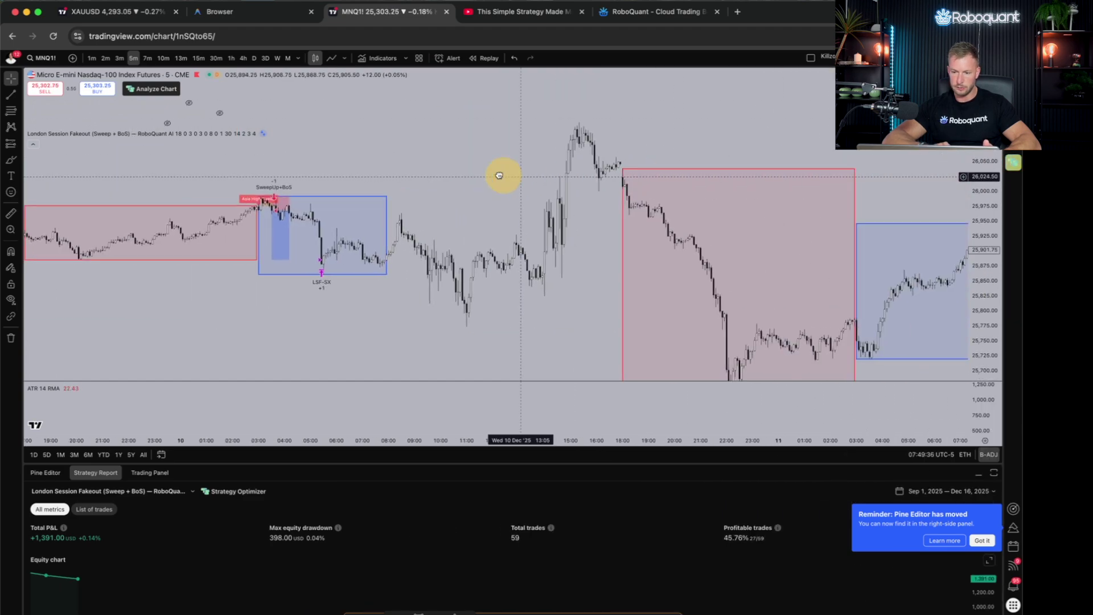
{"action": "scroll", "coordinate": [501, 176], "scroll_direction": "right", "scroll_amount": 1}
{"action": "scroll", "coordinate": [504, 171], "scroll_direction": "right", "scroll_amount": 5}
{"action": "scroll", "coordinate": [509, 162], "scroll_direction": "right", "scroll_amount": 4}
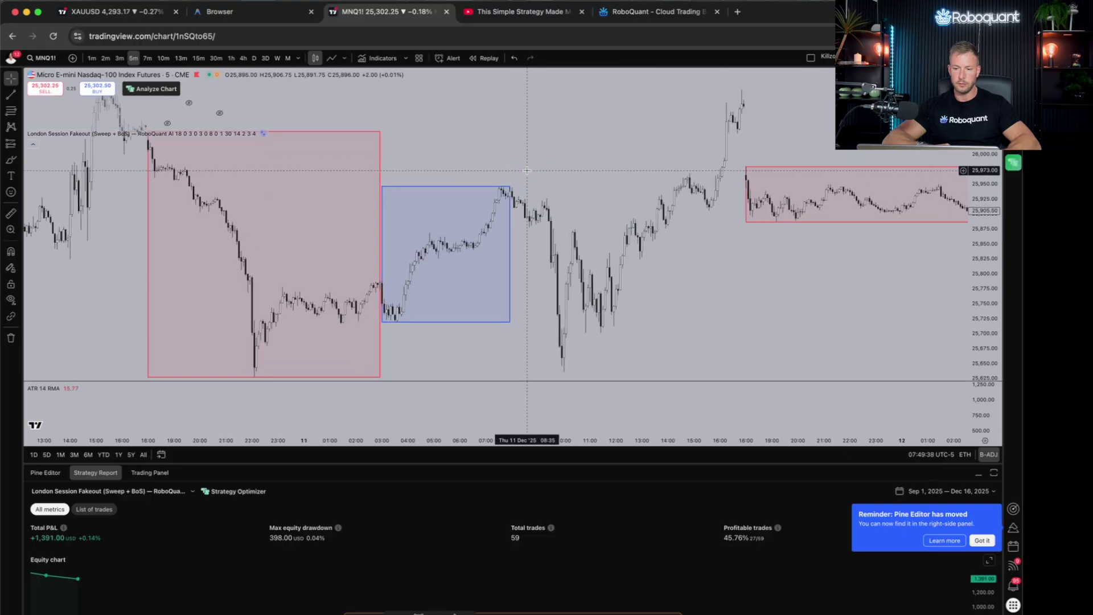
{"action": "scroll", "coordinate": [527, 171], "scroll_direction": "right", "scroll_amount": 5}
{"action": "scroll", "coordinate": [390, 227], "scroll_direction": "right", "scroll_amount": 1}
Pan the chart back through the December sessions toward early December.
{"action": "mouse_move", "coordinate": [793, 152]}
{"action": "left_mouse_down"}
{"action": "mouse_move", "coordinate": [639, 160]}
{"action": "mouse_move", "coordinate": [776, 166]}
{"action": "left_mouse_up"}
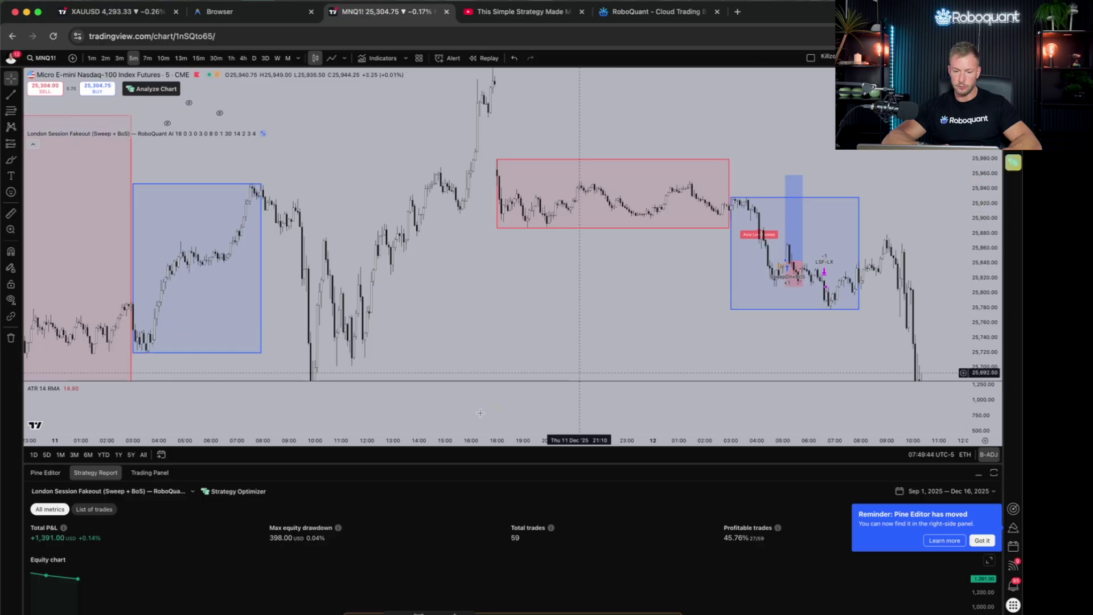
{"action": "left_click_drag", "start_coordinate": [326, 442], "coordinate": [652, 442]}
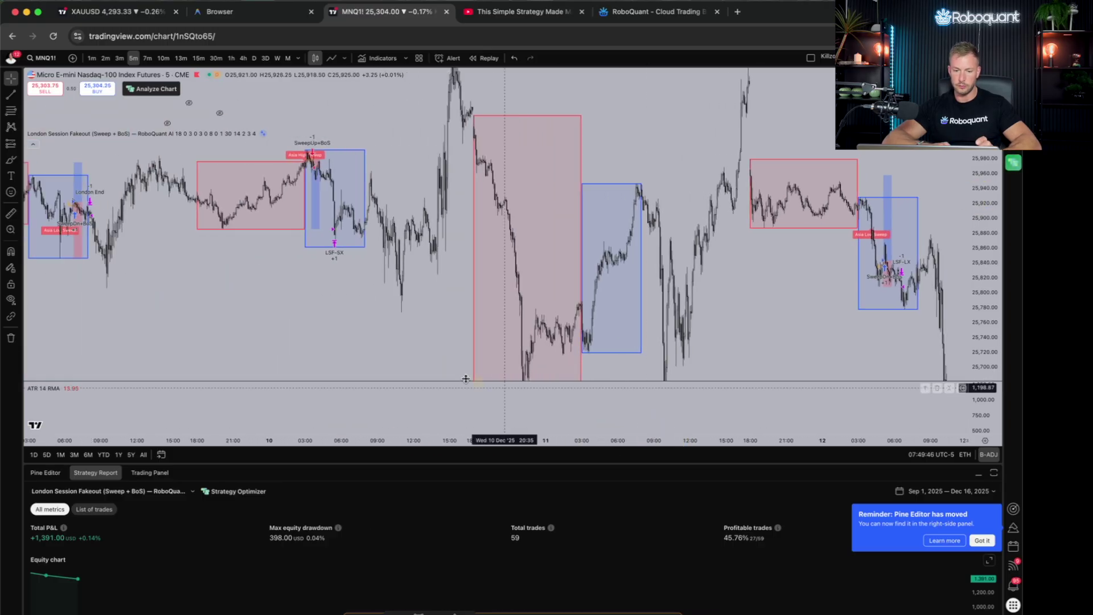
{"action": "left_click_drag", "start_coordinate": [316, 290], "coordinate": [605, 288]}
{"action": "mouse_move", "coordinate": [305, 260]}
{"action": "left_mouse_down"}
{"action": "mouse_move", "coordinate": [650, 248]}
{"action": "mouse_move", "coordinate": [743, 222]}
{"action": "left_mouse_up"}
{"action": "left_click_drag", "start_coordinate": [348, 211], "coordinate": [629, 219]}
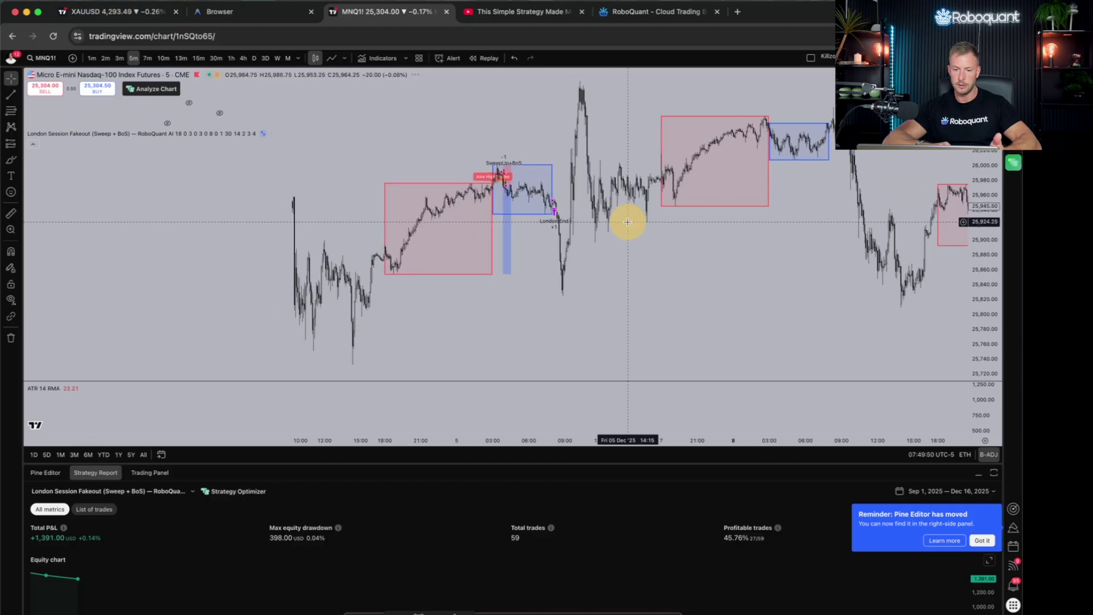
{"action": "left_click_drag", "start_coordinate": [377, 150], "coordinate": [562, 150]}
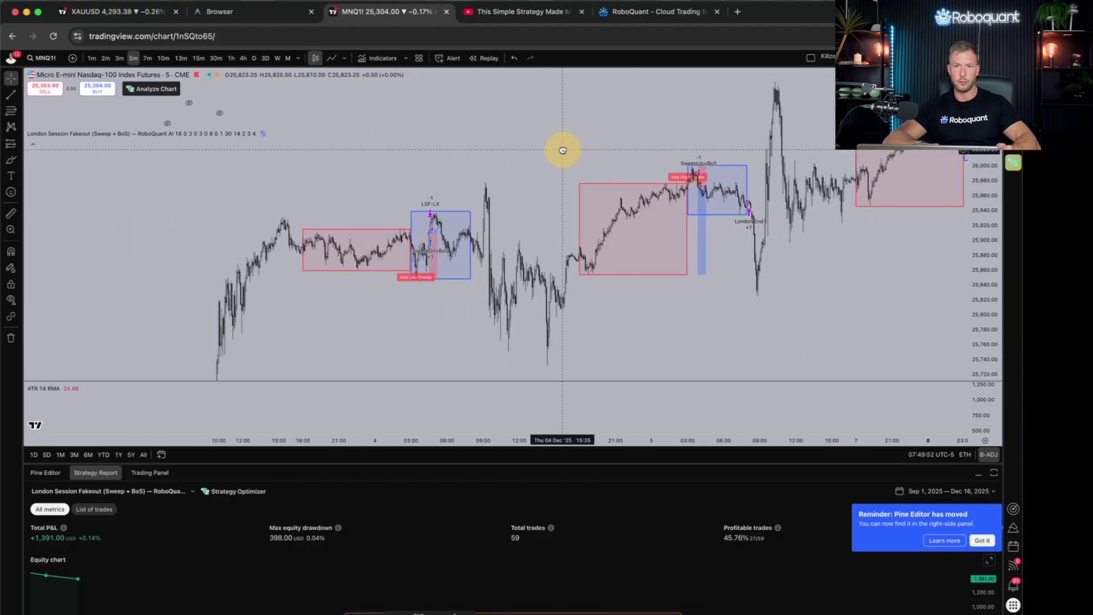
{"action": "left_click_drag", "start_coordinate": [308, 149], "coordinate": [661, 149]}
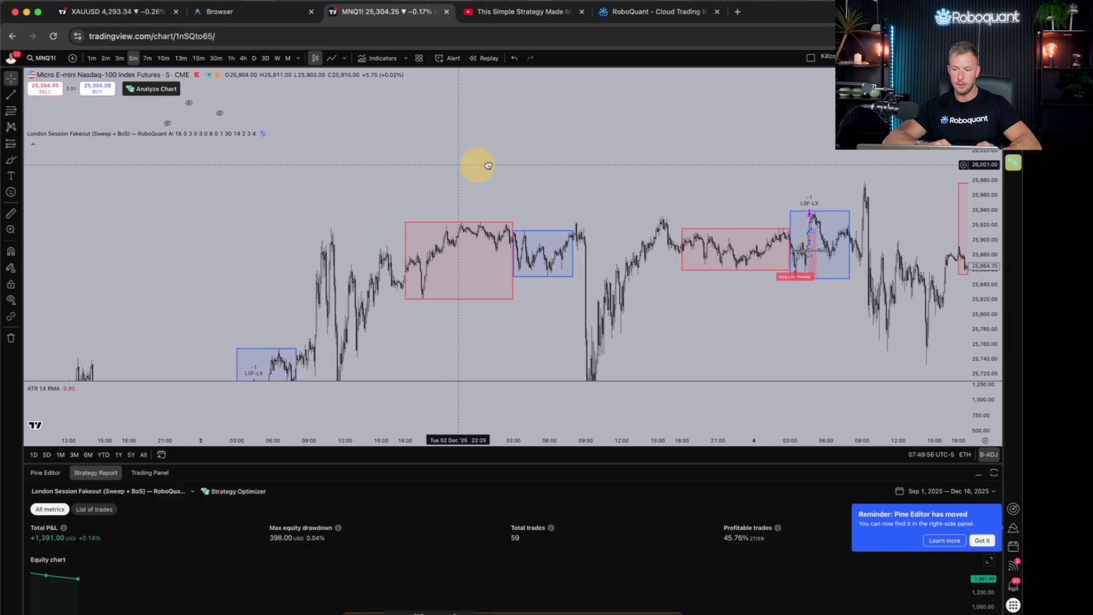
{"action": "left_click_drag", "start_coordinate": [419, 164], "coordinate": [552, 166]}
Rescale the price axis and centre the December 2 session trade in view.
{"action": "left_click_drag", "start_coordinate": [989, 342], "coordinate": [991, 380]}
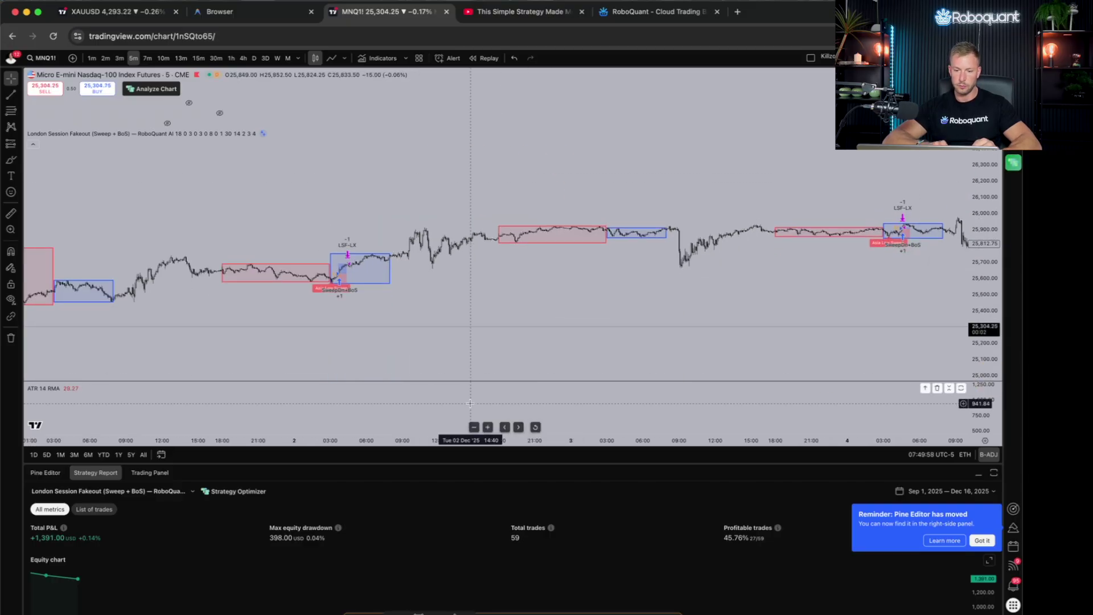
{"action": "left_click_drag", "start_coordinate": [486, 320], "coordinate": [765, 317]}
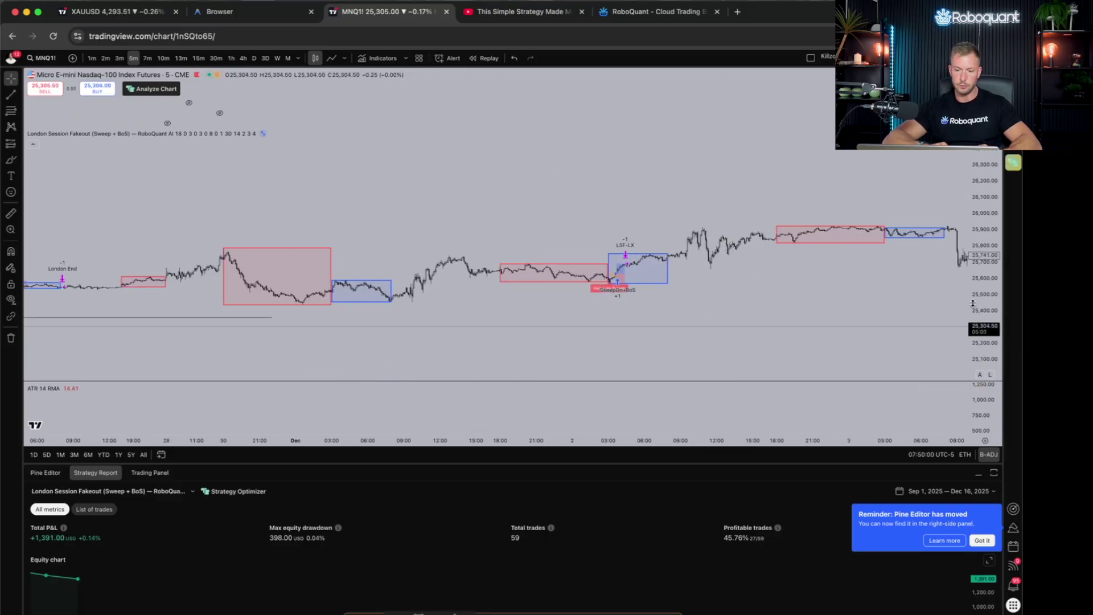
{"action": "left_click_drag", "start_coordinate": [972, 302], "coordinate": [973, 257]}
{"action": "left_click_drag", "start_coordinate": [571, 181], "coordinate": [589, 173]}
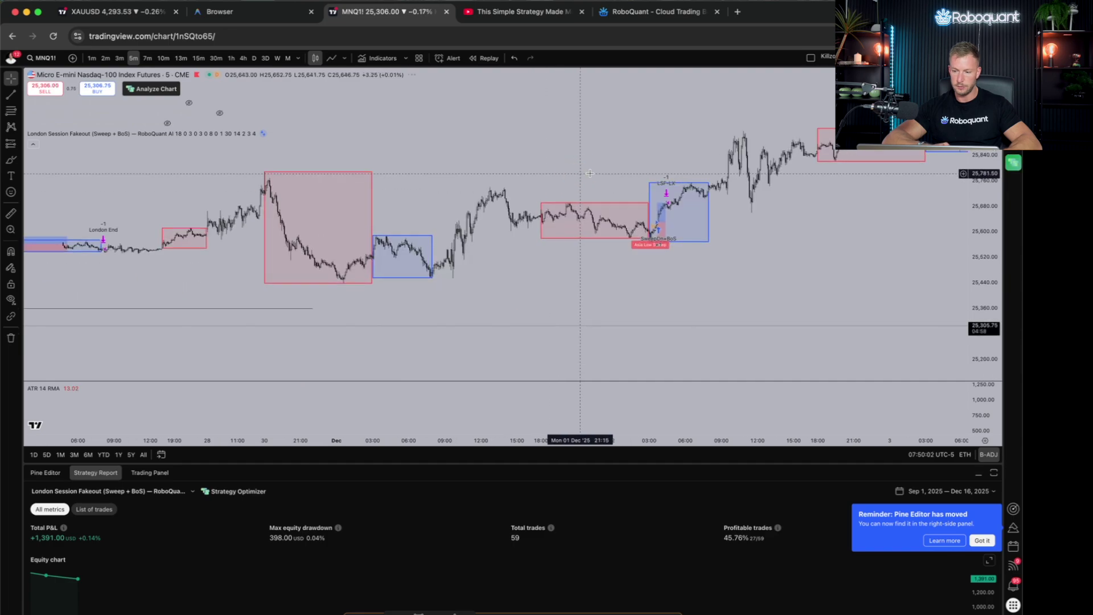
{"action": "left_click_drag", "start_coordinate": [976, 329], "coordinate": [976, 219]}
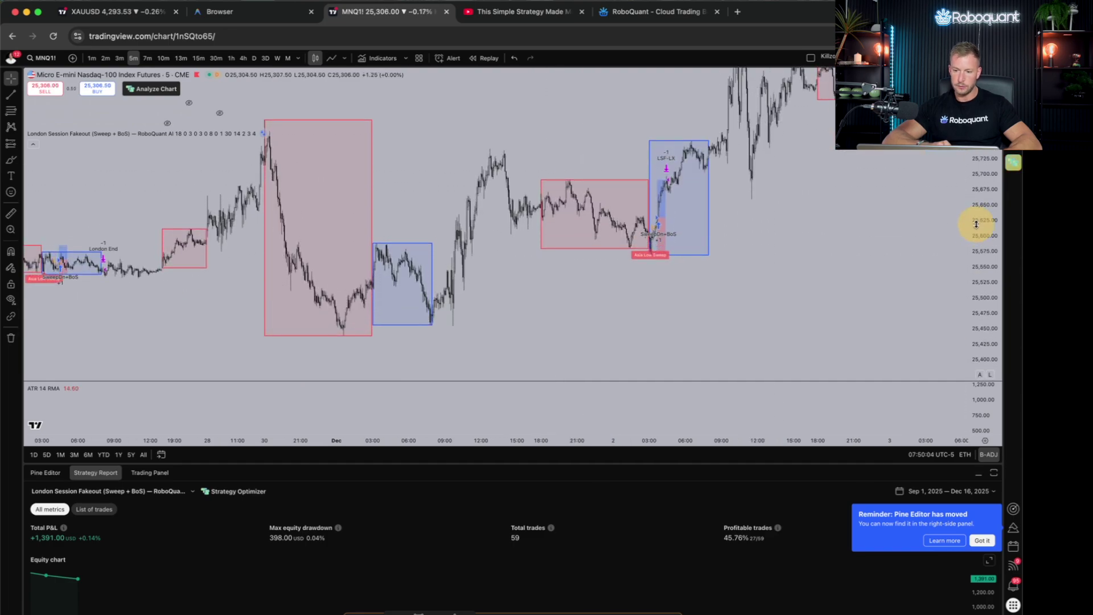
{"action": "scroll", "coordinate": [825, 234], "scroll_direction": "left", "scroll_amount": 2}
{"action": "left_click_drag", "start_coordinate": [694, 440], "coordinate": [456, 440]}
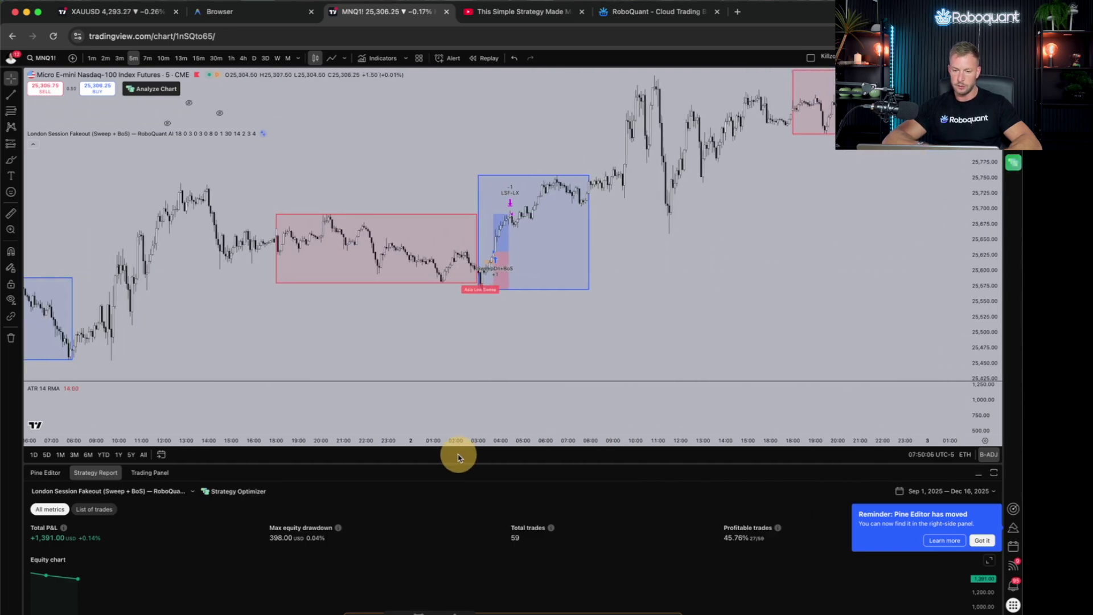
{"action": "left_click_drag", "start_coordinate": [442, 242], "coordinate": [542, 221]}
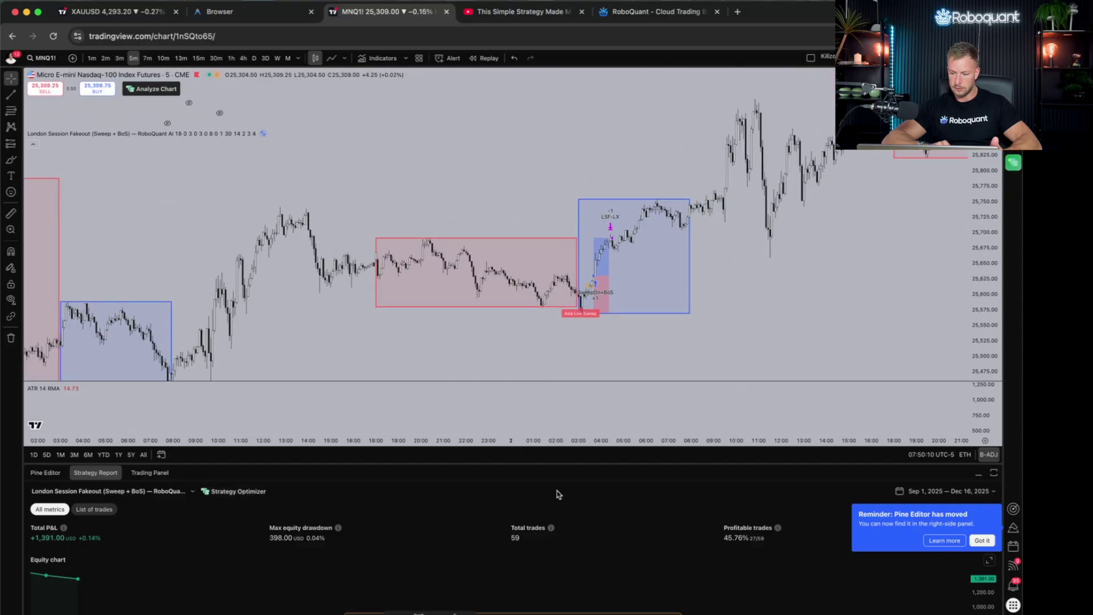
Dismiss the Pine Editor reminder and apply a custom backtest start date of Jan 1, 2024.
{"action": "left_click", "coordinate": [982, 540]}
{"action": "left_click", "coordinate": [946, 491]}
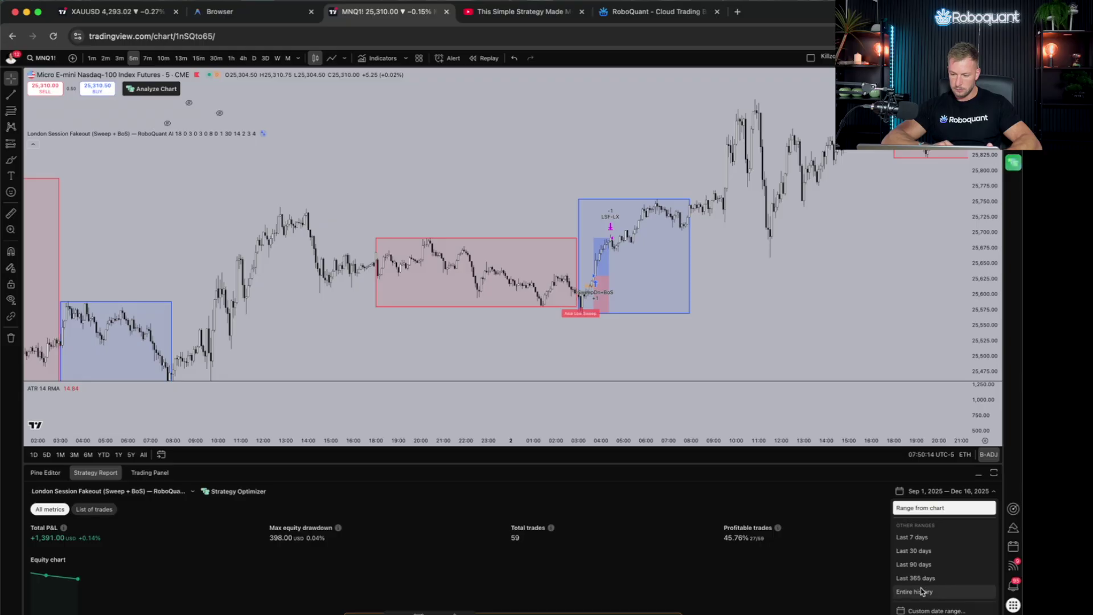
{"action": "left_click", "coordinate": [932, 609]}
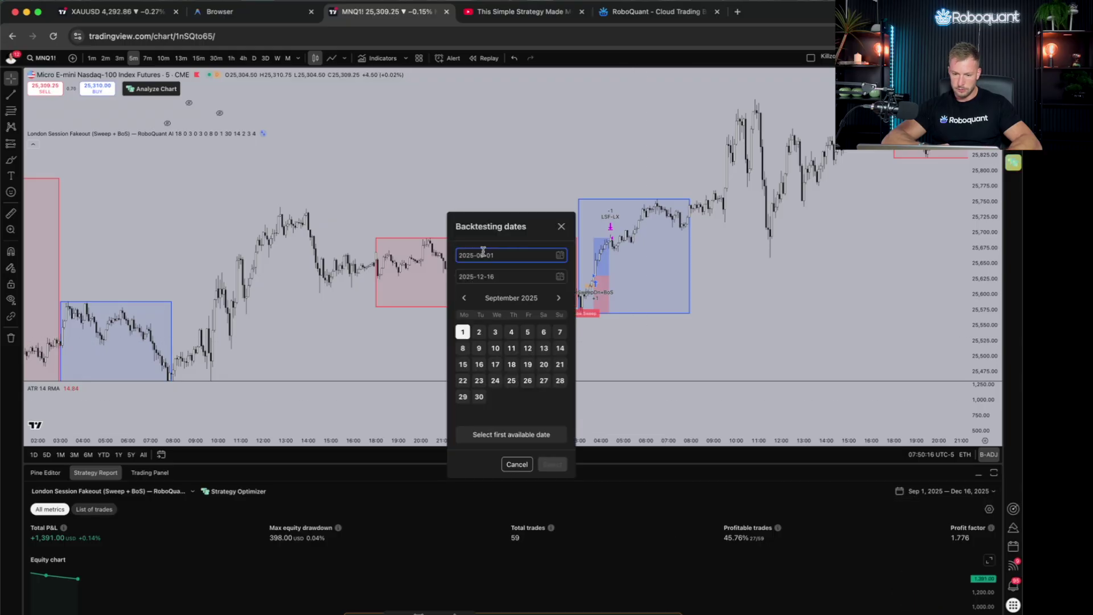
{"action": "left_click", "coordinate": [558, 331]}
{"action": "left_click", "coordinate": [552, 464]}
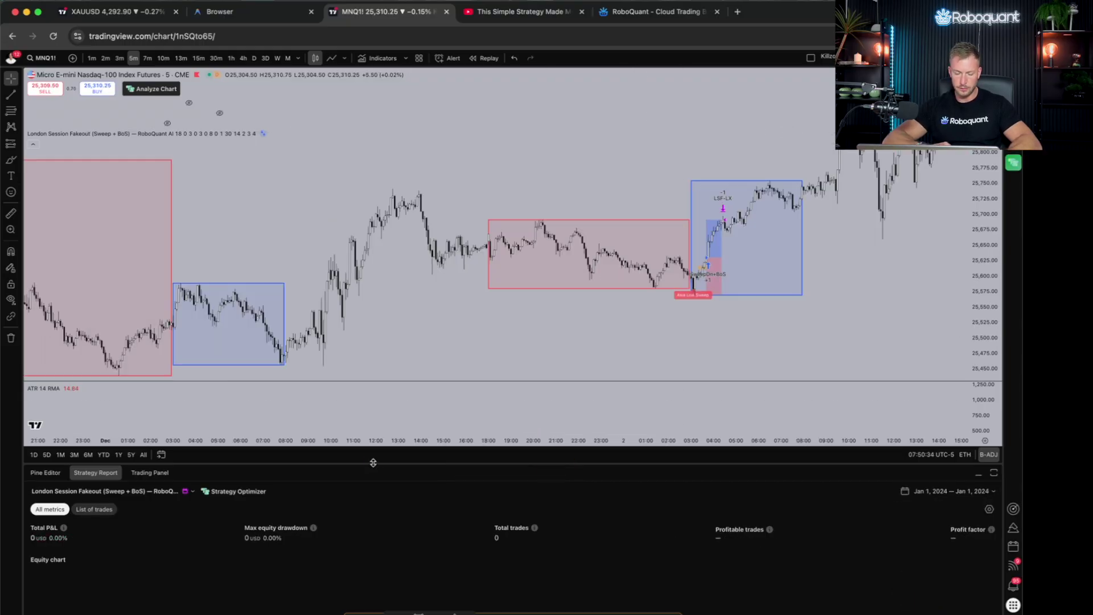
Enlarge the chart pane and pan back to earlier sessions.
{"action": "mouse_move", "coordinate": [373, 463]}
{"action": "left_mouse_down"}
{"action": "mouse_move", "coordinate": [374, 503]}
{"action": "mouse_move", "coordinate": [383, 426]}
{"action": "left_mouse_up"}
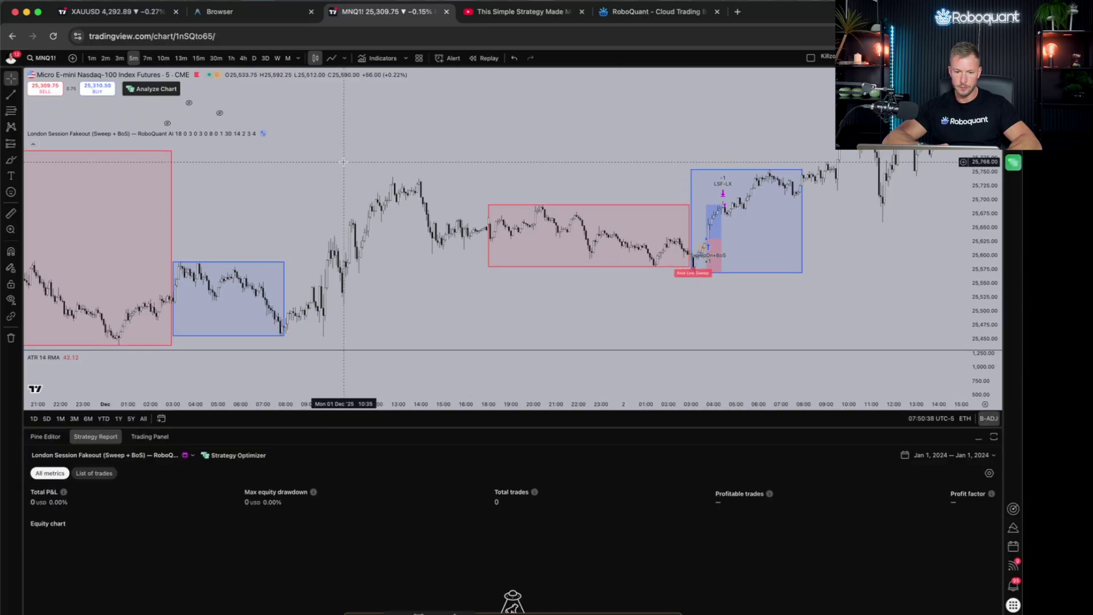
{"action": "left_click_drag", "start_coordinate": [349, 164], "coordinate": [701, 163]}
{"action": "left_click_drag", "start_coordinate": [317, 305], "coordinate": [556, 305]}
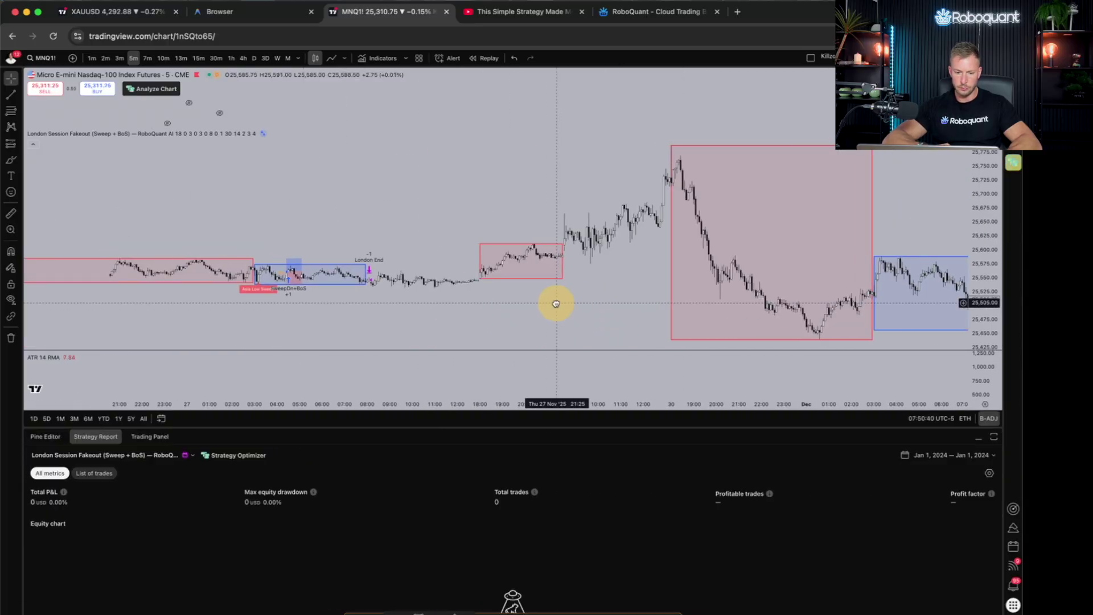
{"action": "mouse_move", "coordinate": [162, 134]}
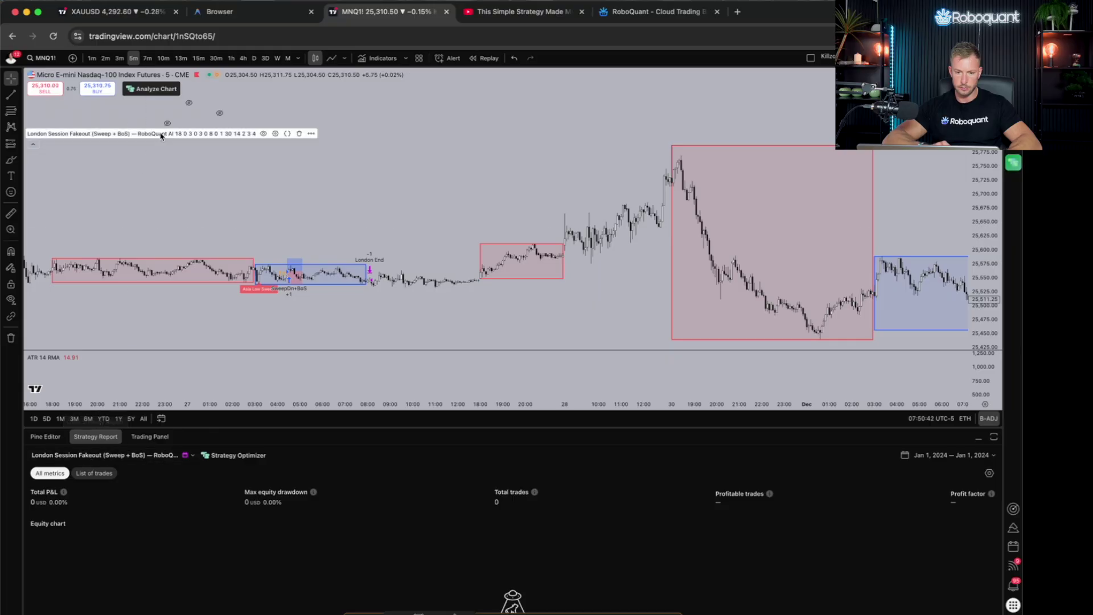
Remove and re-add the strategy, then expand the report to check its 59 trades.
{"action": "left_click", "coordinate": [299, 133]}
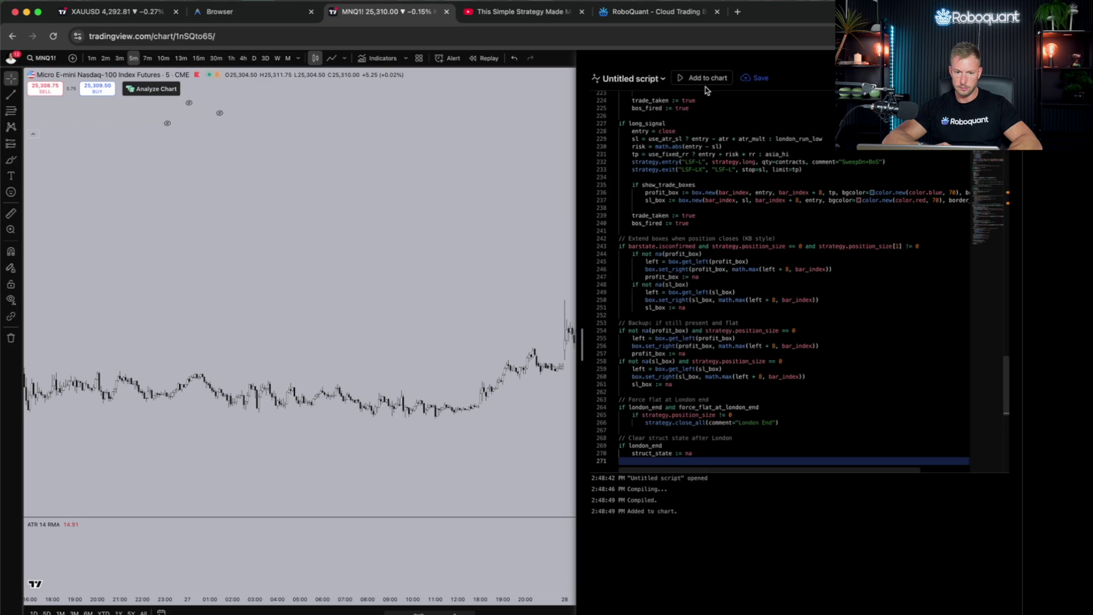
{"action": "left_click", "coordinate": [705, 79]}
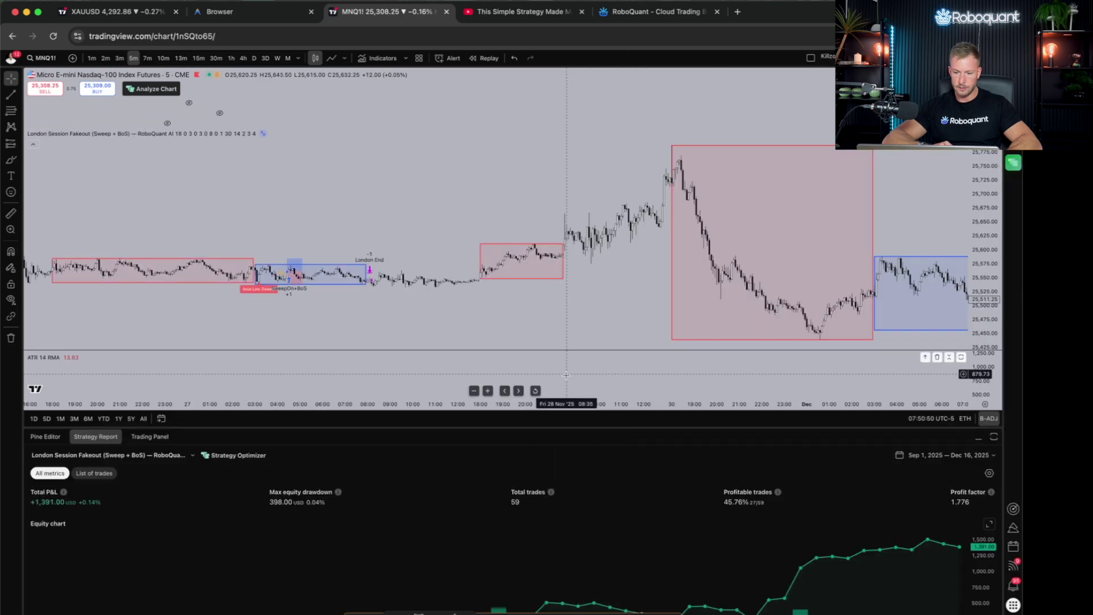
{"action": "left_click_drag", "start_coordinate": [636, 428], "coordinate": [642, 51]}
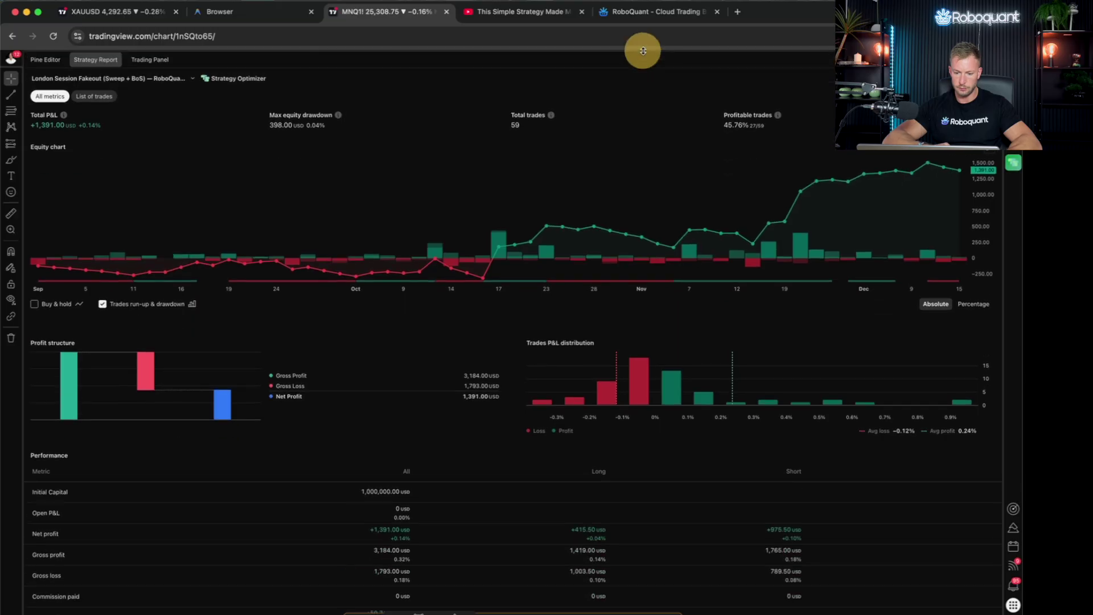
{"action": "scroll", "coordinate": [512, 367], "scroll_direction": "down", "scroll_amount": 1}
{"action": "scroll", "coordinate": [510, 374], "scroll_direction": "down", "scroll_amount": 4}
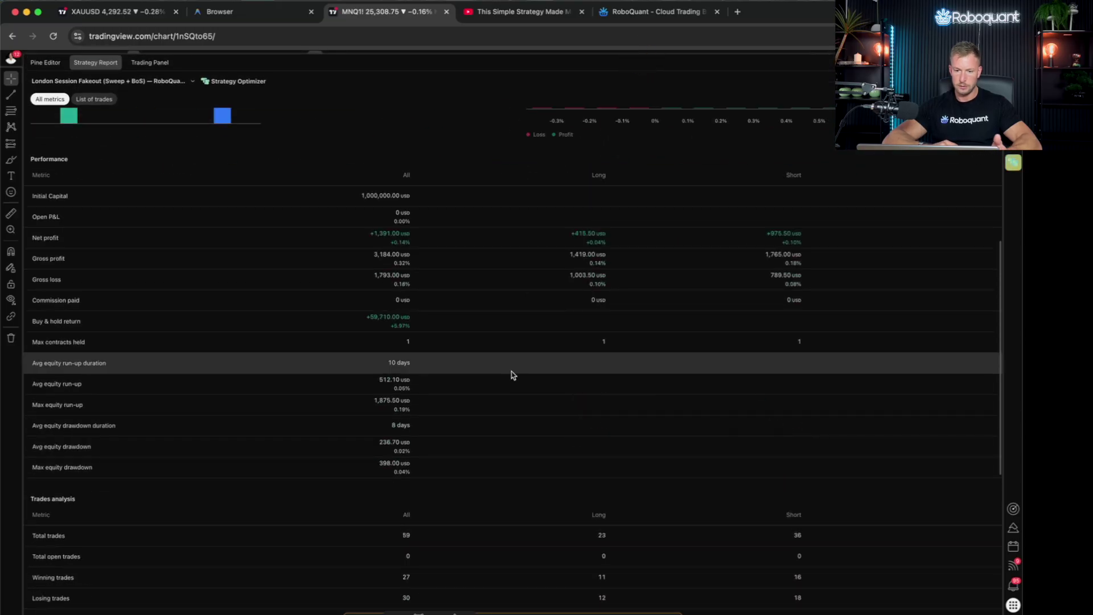
{"action": "scroll", "coordinate": [509, 373], "scroll_direction": "up", "scroll_amount": 5}
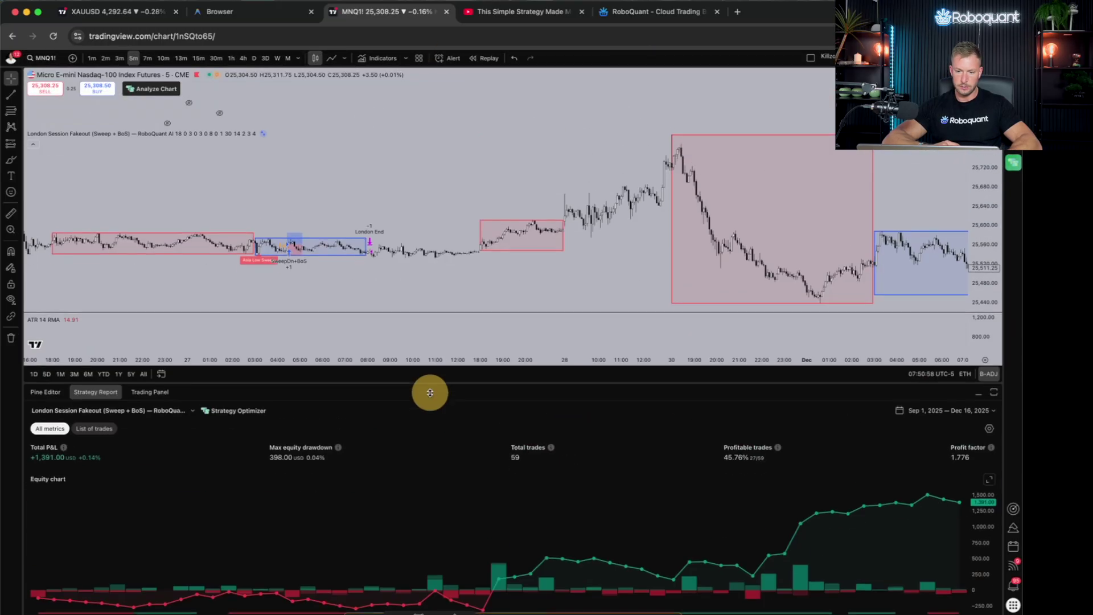
{"action": "left_click_drag", "start_coordinate": [442, 55], "coordinate": [430, 435]}
{"action": "left_click_drag", "start_coordinate": [429, 256], "coordinate": [587, 163]}
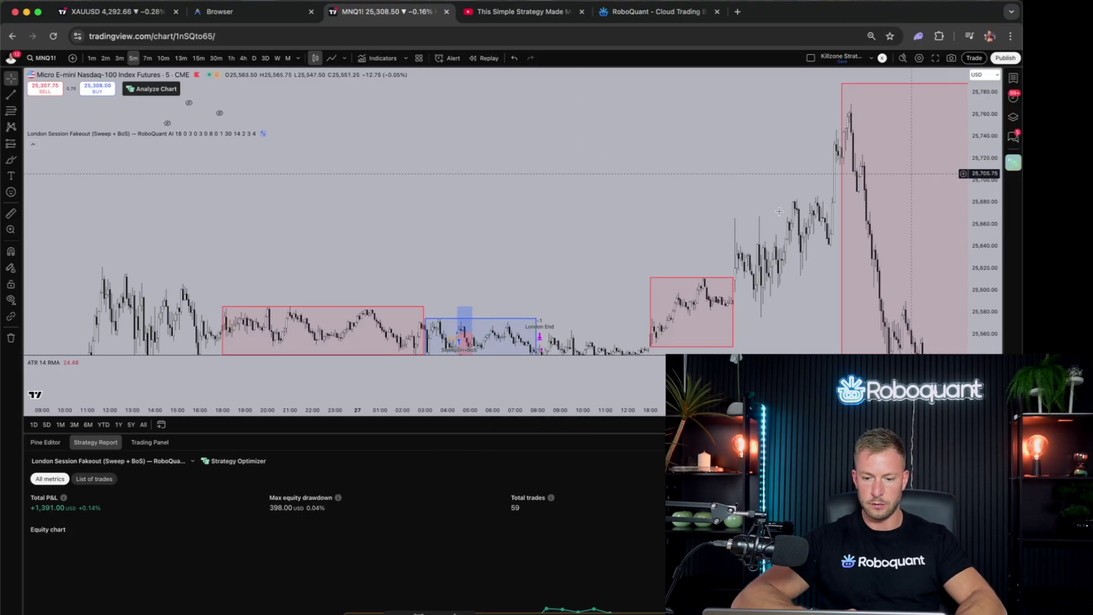
Compress the price scale and enlarge the chart pane to show more late-November session boxes.
{"action": "left_click_drag", "start_coordinate": [513, 286], "coordinate": [532, 226]}
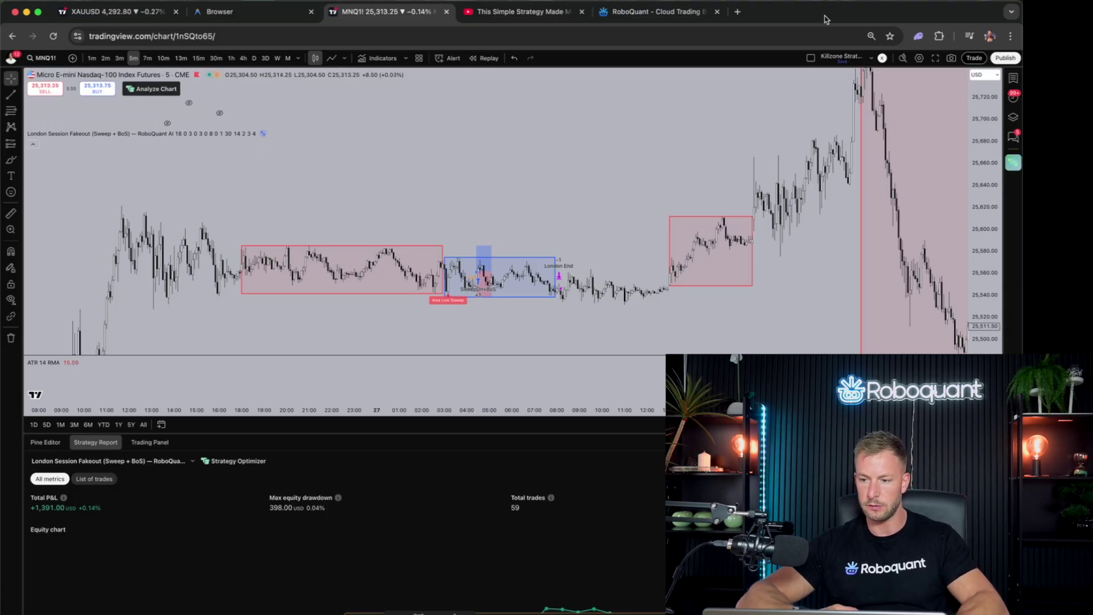
{"action": "left_click_drag", "start_coordinate": [983, 96], "coordinate": [895, 320]}
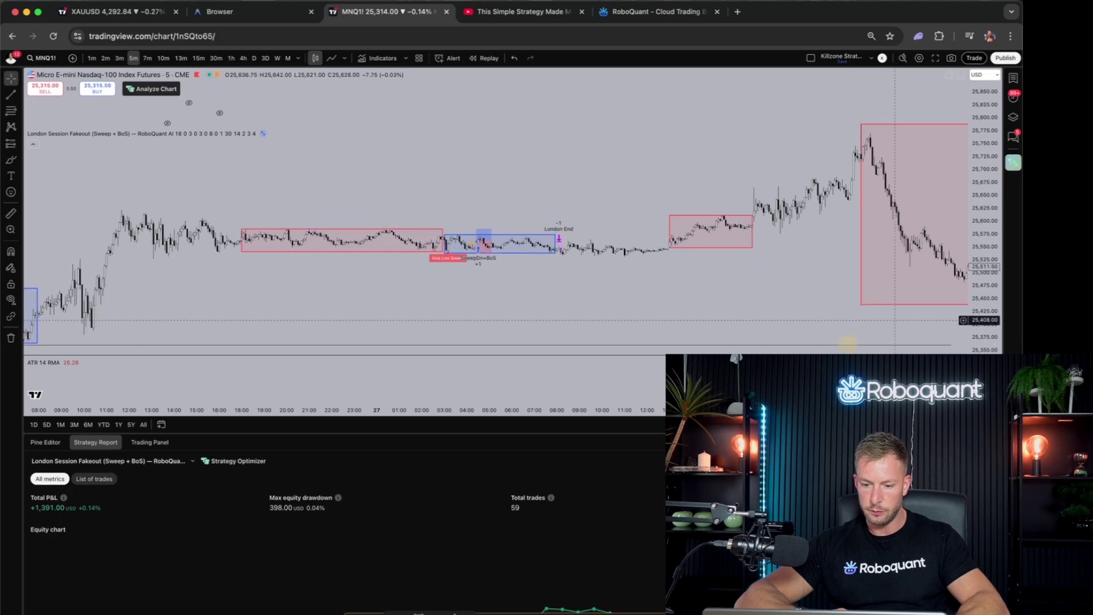
{"action": "left_click_drag", "start_coordinate": [612, 433], "coordinate": [607, 461]}
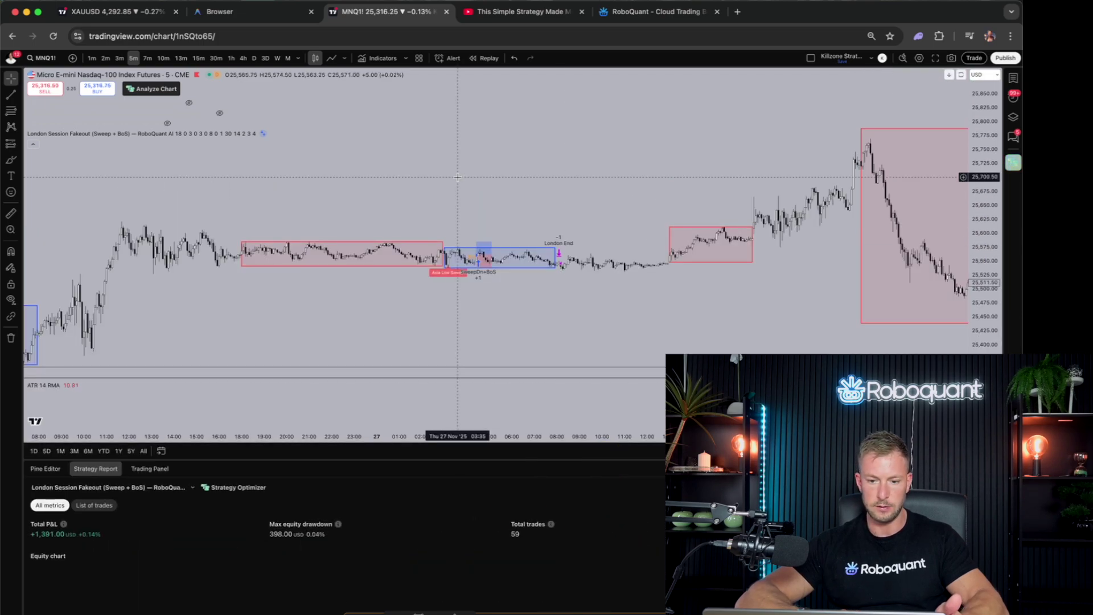
{"action": "scroll", "coordinate": [558, 188], "scroll_direction": "down", "scroll_amount": 5}
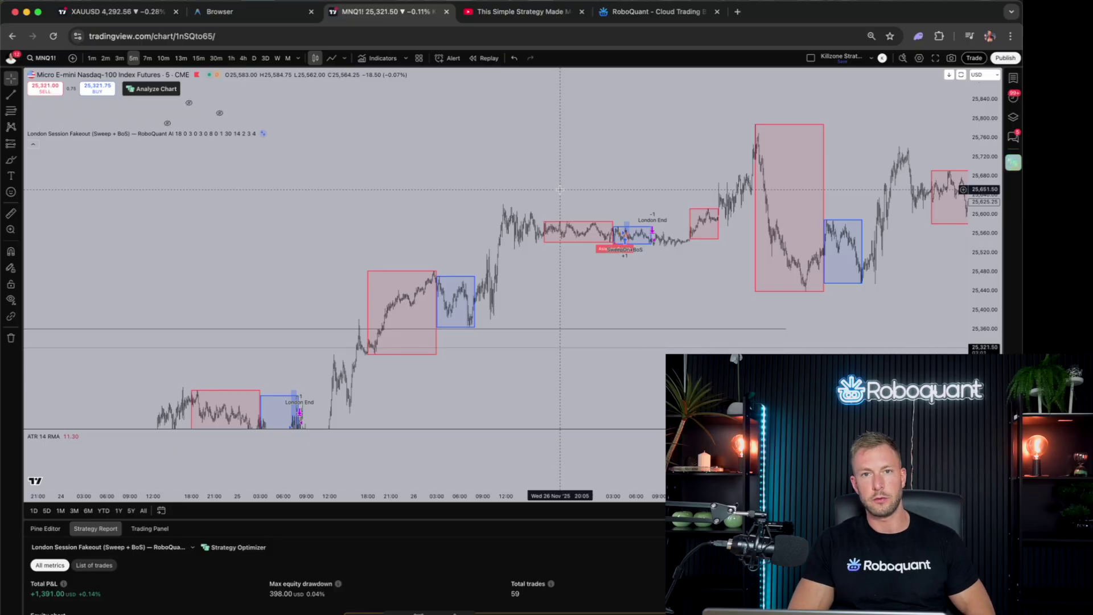